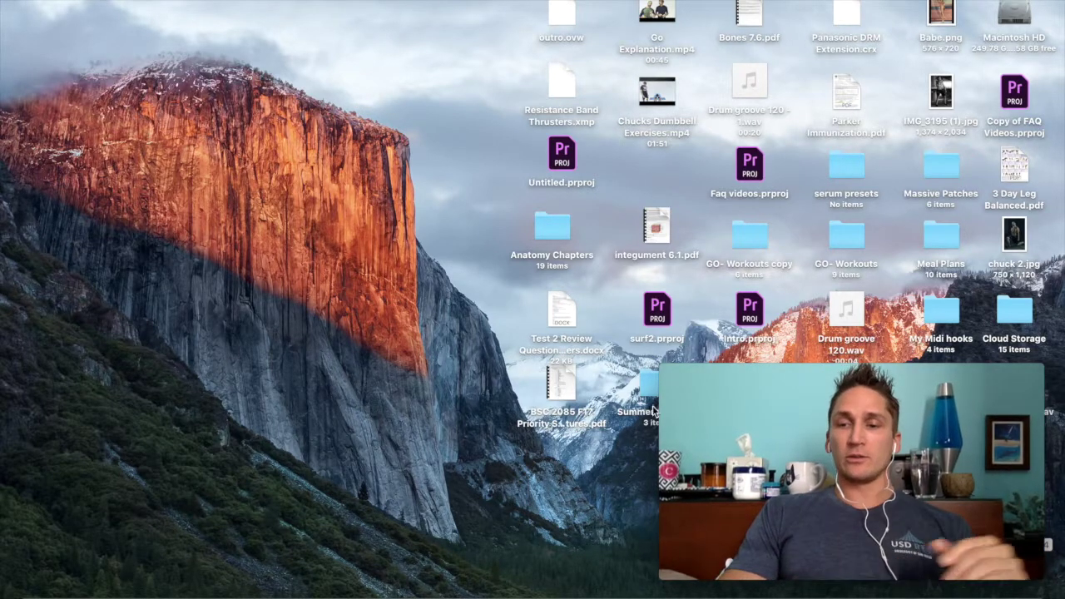
Step: Switch to the Chrome window showing the YouTube Video Manager and check which channel account is signed in
click(996, 587)
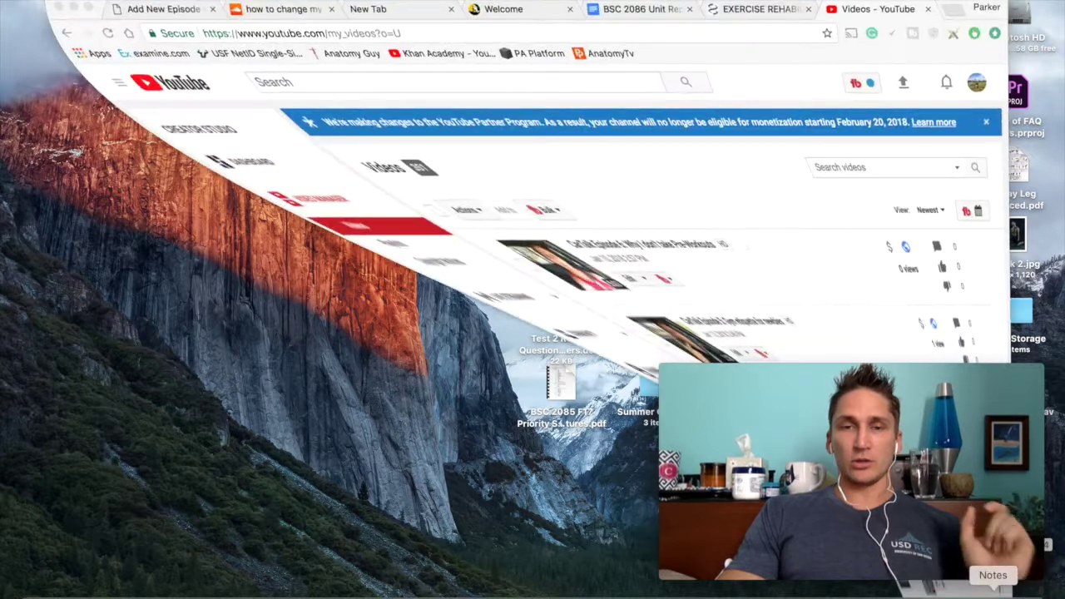
click(978, 87)
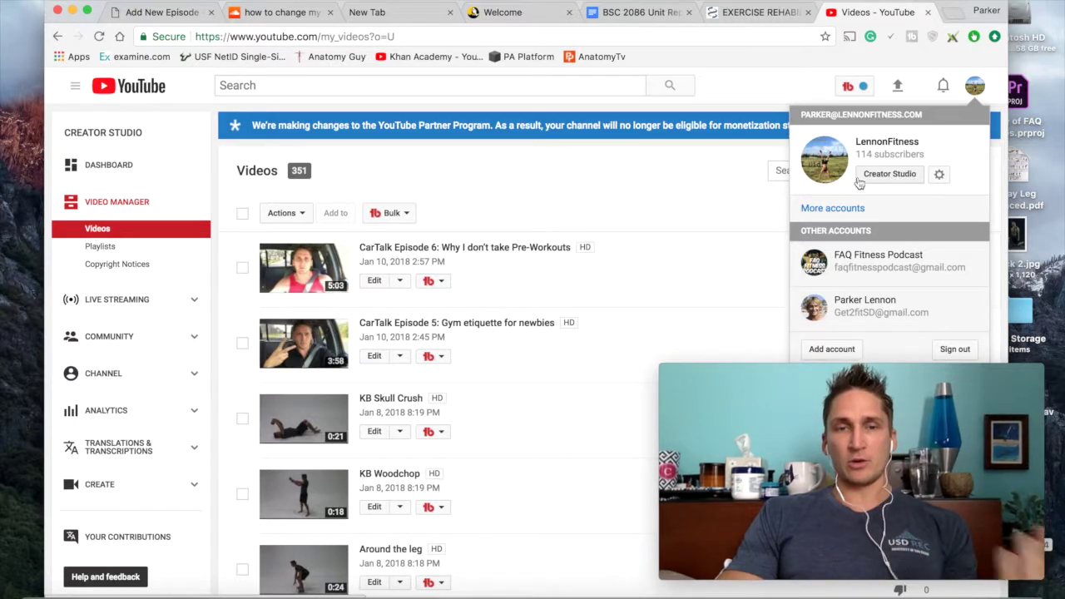
click(606, 204)
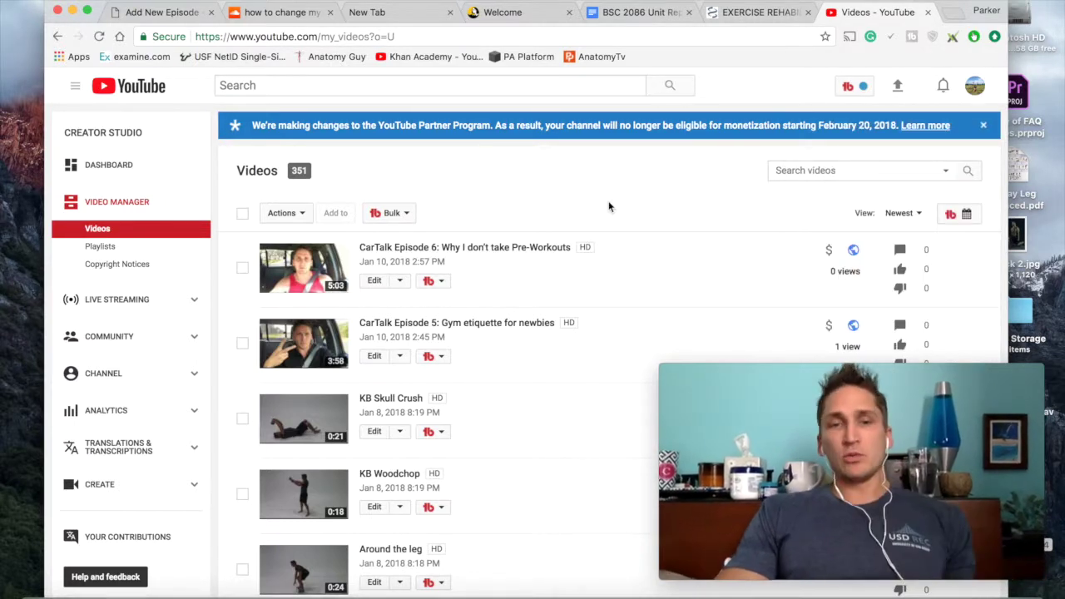
Step: Find the kettlebell videos in the uploads list and open Kettlebell Snatch for individual editing
scroll(608, 206, down, 5)
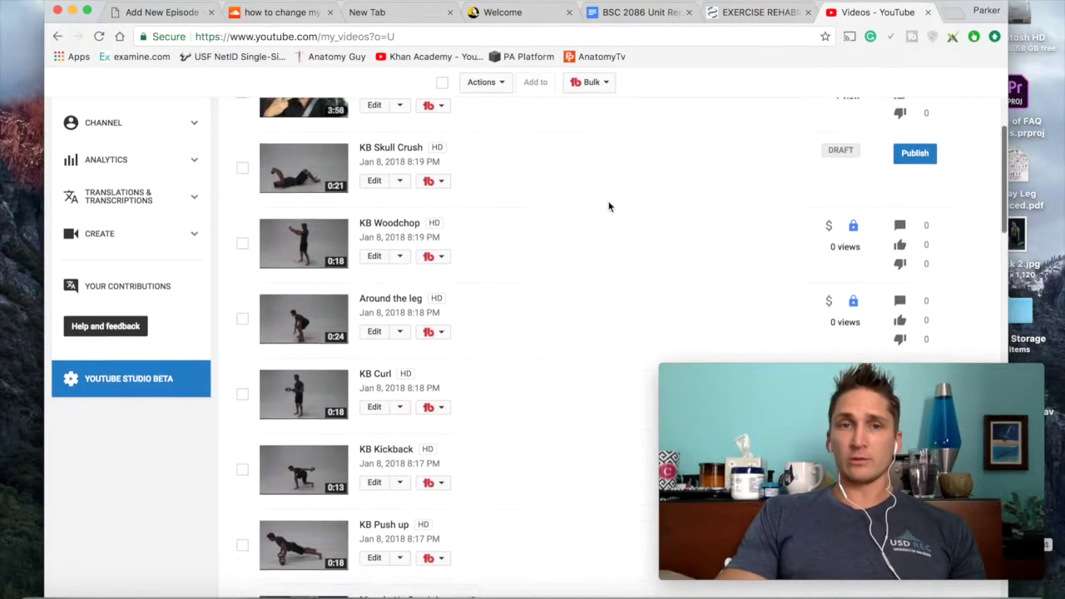
scroll(608, 207, down, 3)
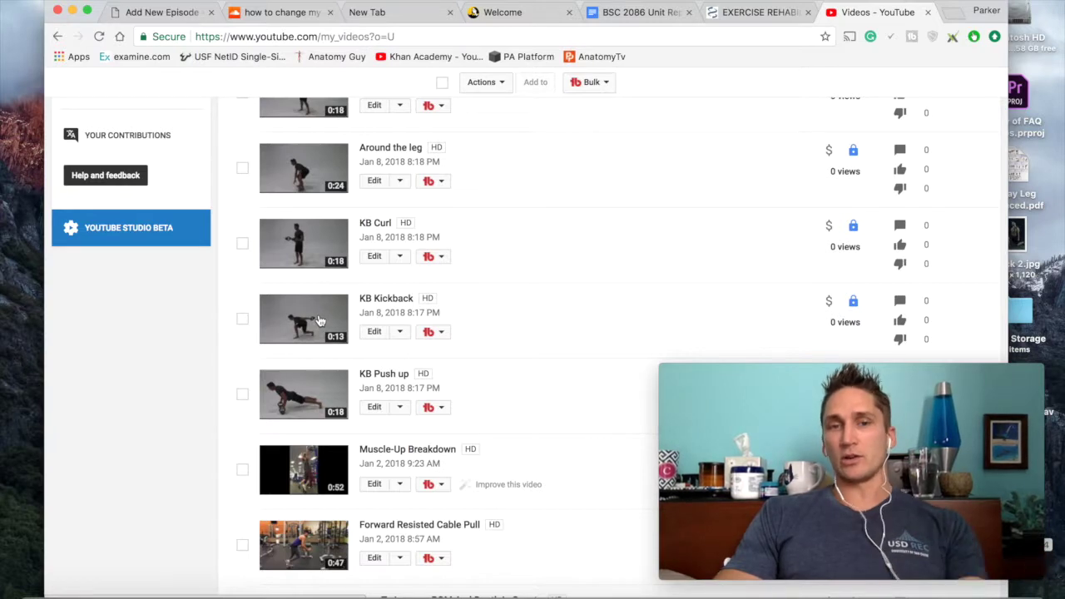
scroll(318, 320, down, 20)
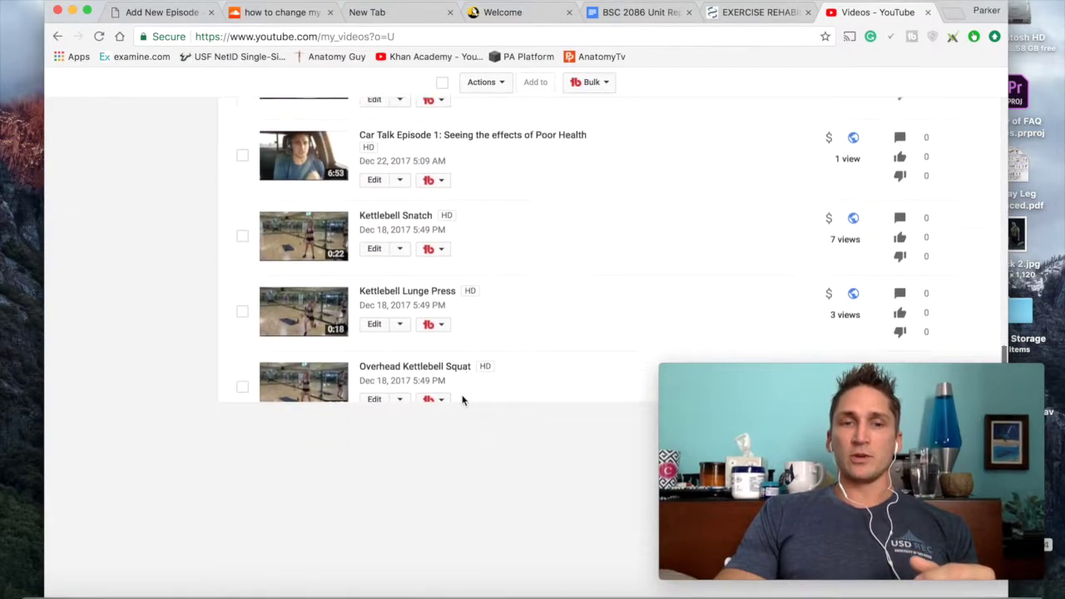
scroll(462, 400, up, 1)
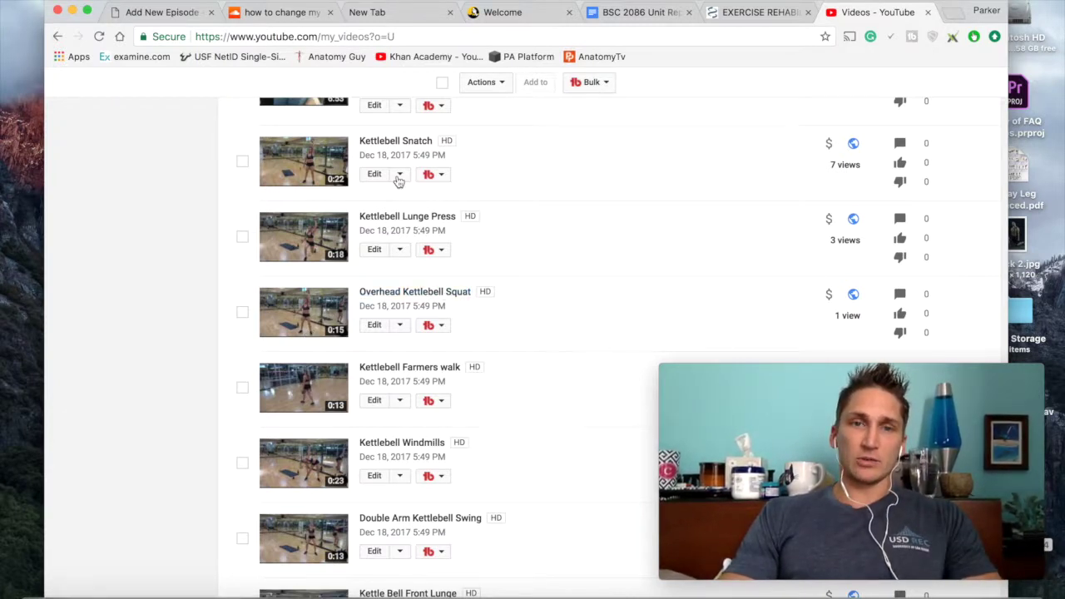
click(376, 176)
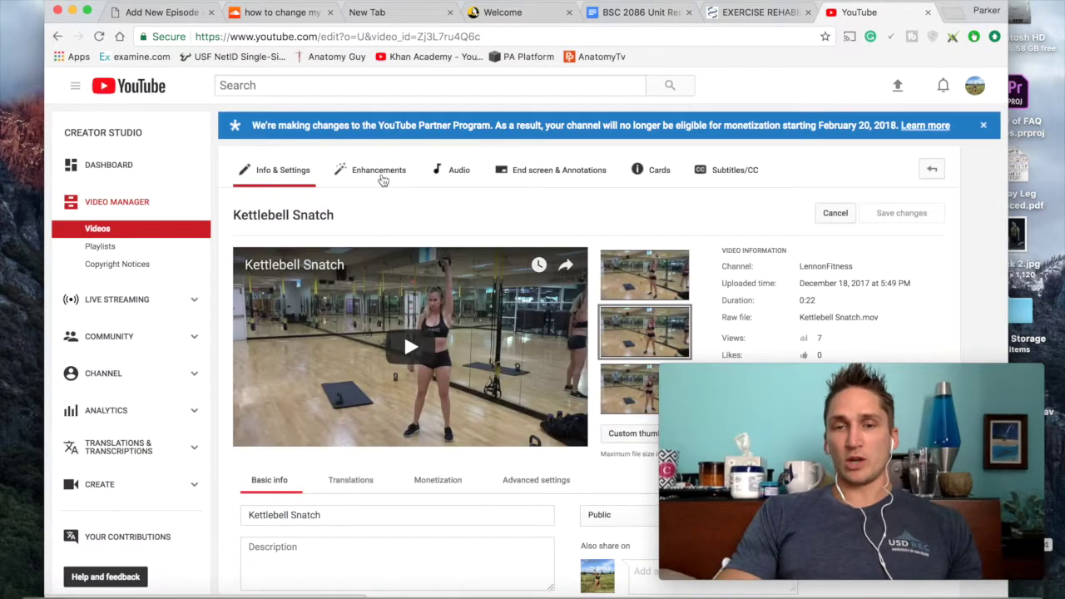
Step: Examine the Kettlebell Snatch video's title, description and tag fields, and return to the video list
scroll(554, 197, down, 3)
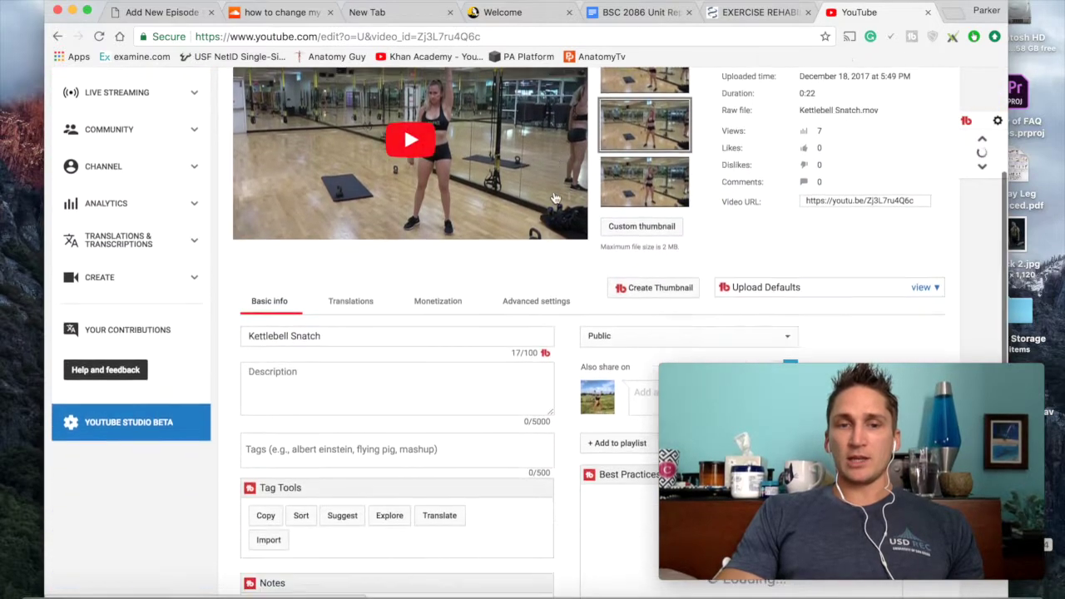
scroll(554, 197, down, 1)
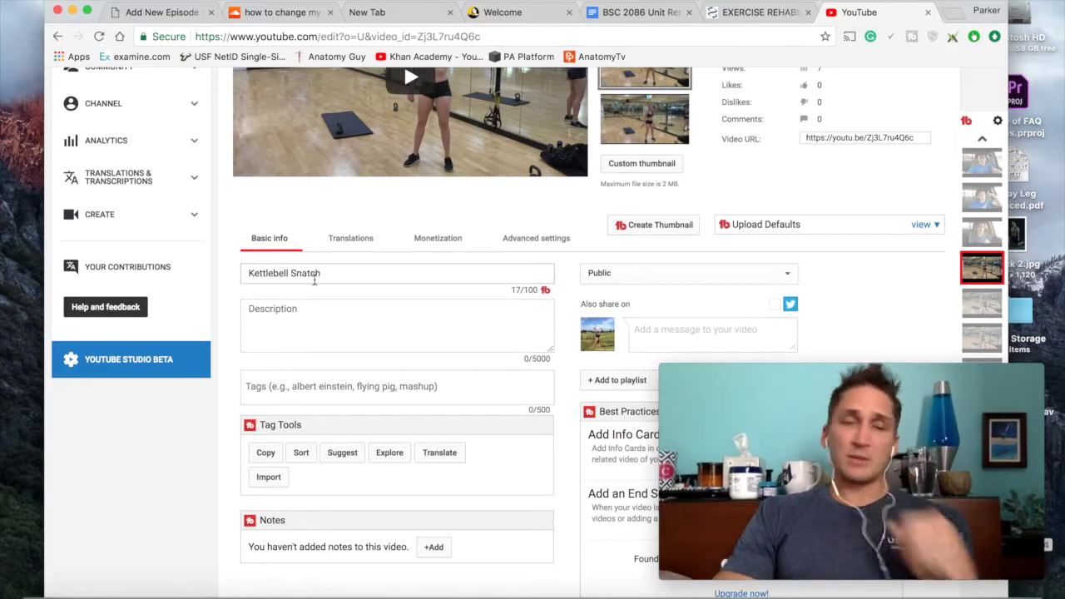
scroll(314, 281, up, 3)
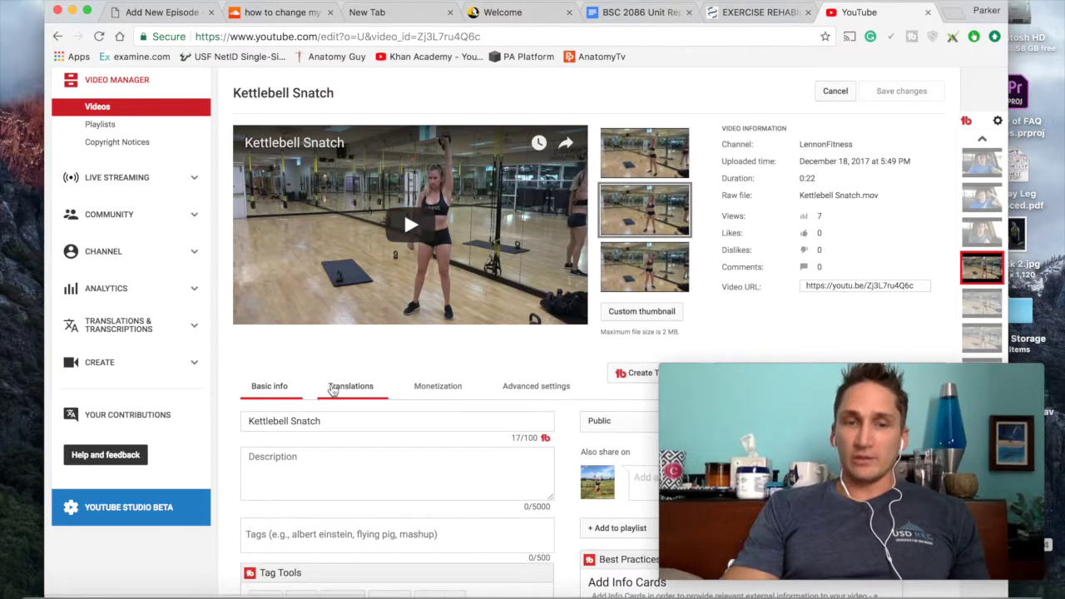
scroll(330, 365, down, 1)
scroll(330, 364, down, 5)
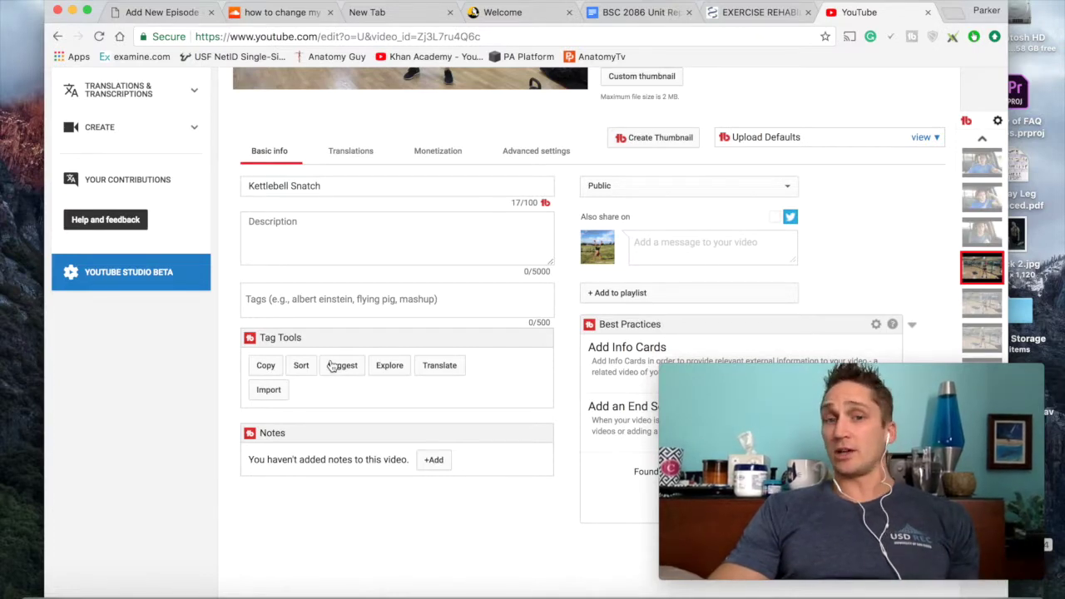
scroll(330, 366, up, 9)
click(56, 37)
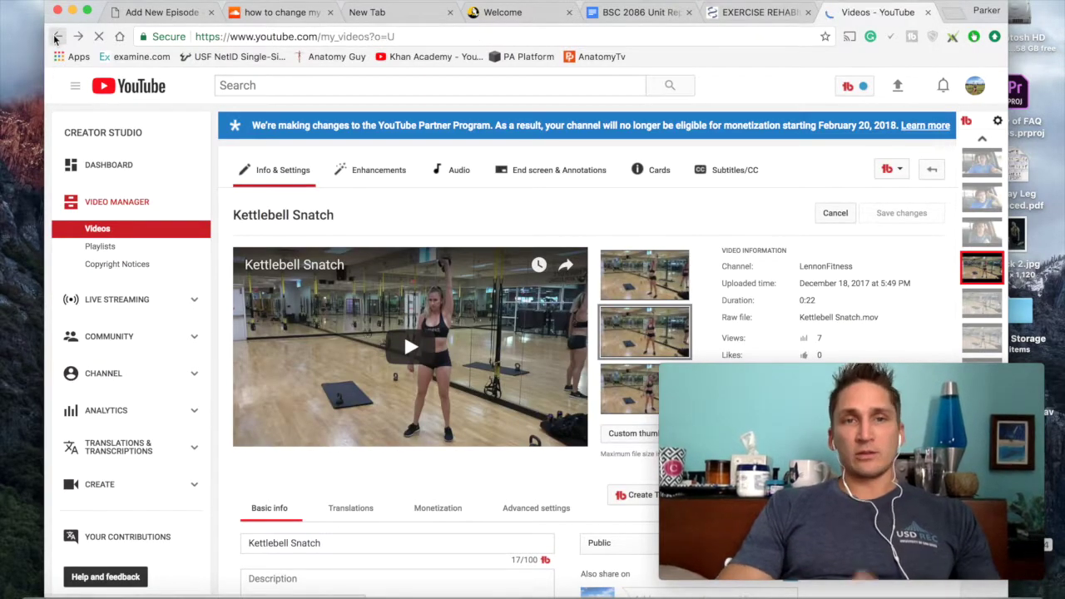
Step: Select the Kettlebell Snatch, Kettlebell Lunge Press, Overhead Kettlebell Squat, Kettlebell Farmers walk and Kettlebell Windmills videos
scroll(260, 186, down, 4)
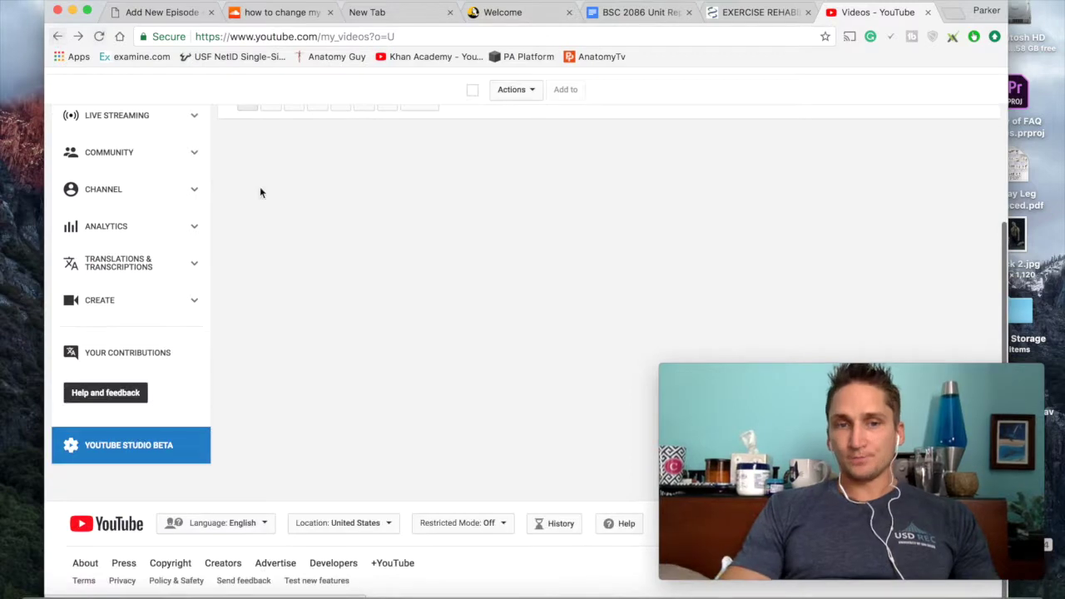
scroll(410, 308, down, 10)
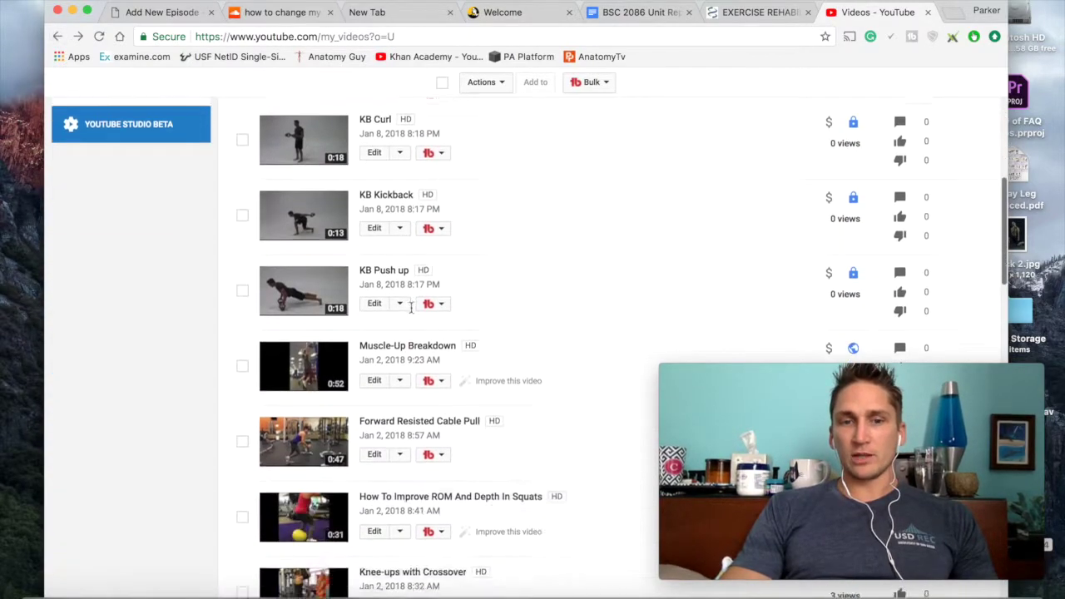
scroll(410, 307, down, 6)
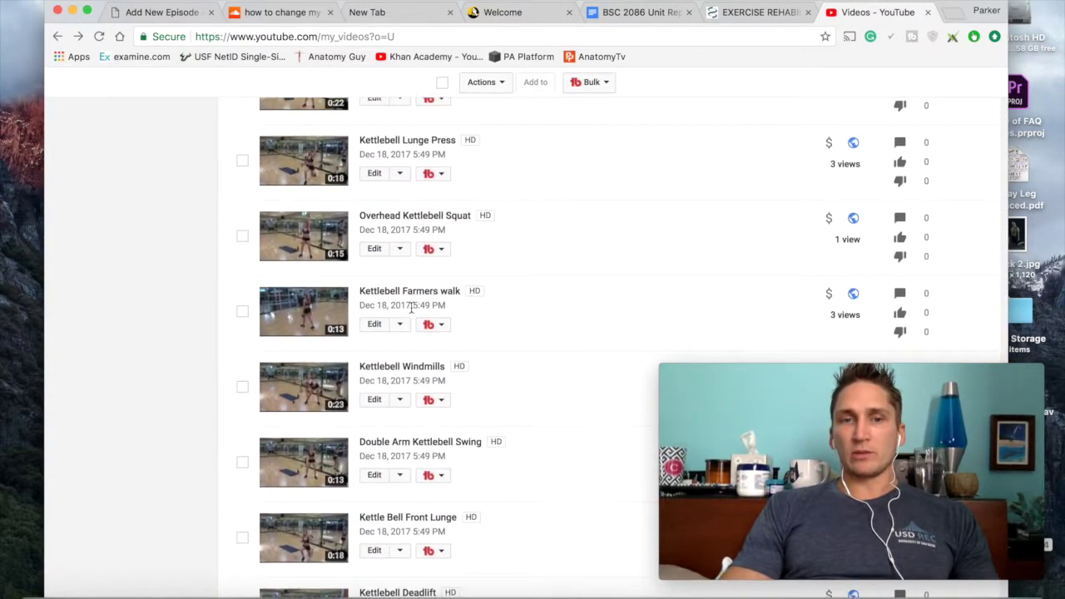
scroll(410, 308, up, 2)
click(241, 216)
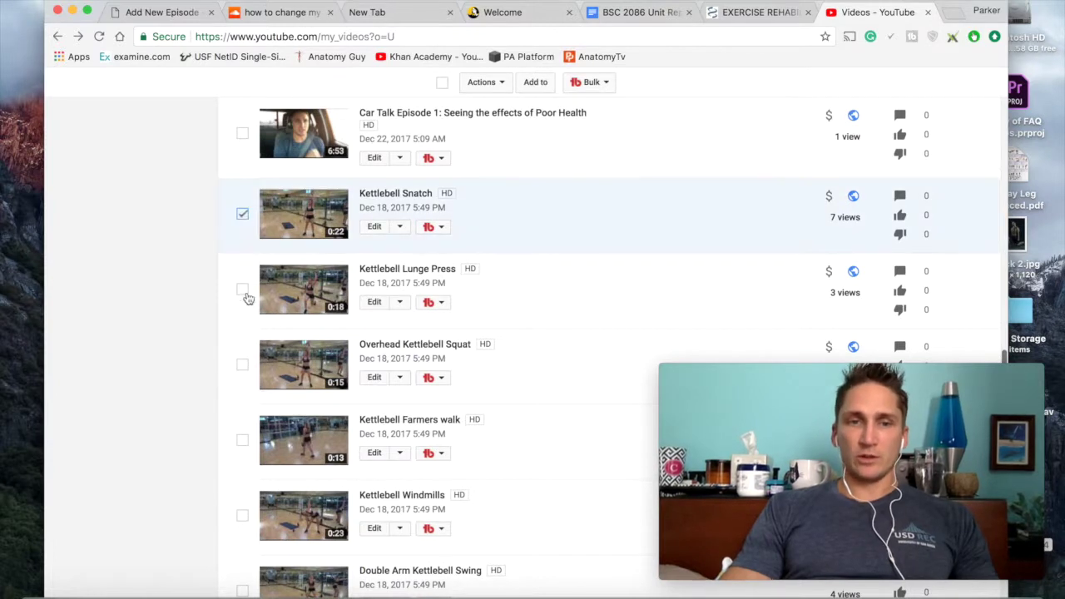
click(242, 290)
click(242, 363)
scroll(242, 366, down, 3)
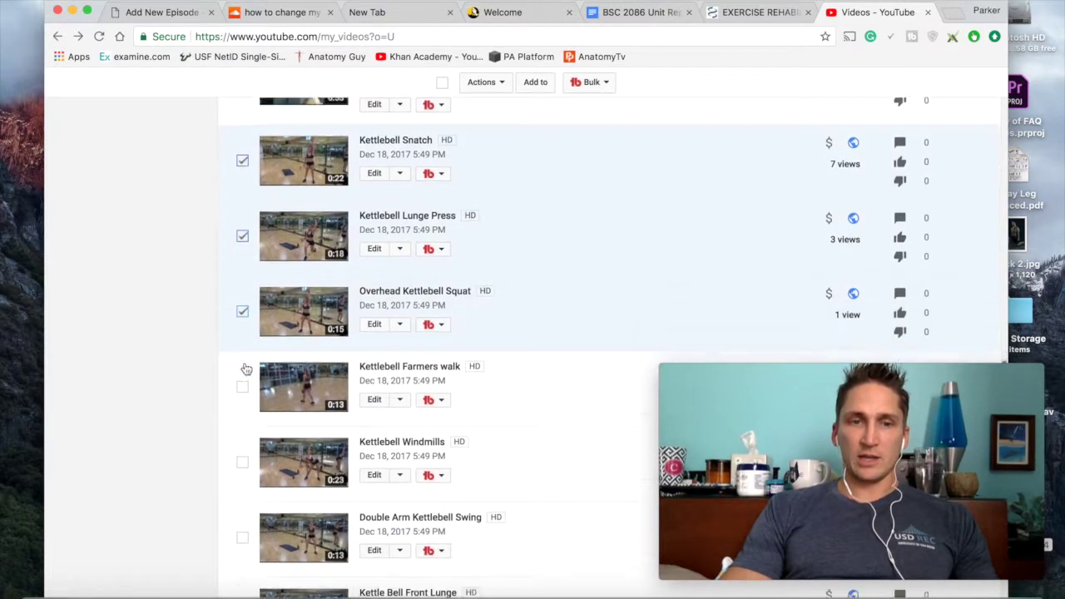
click(242, 310)
click(242, 387)
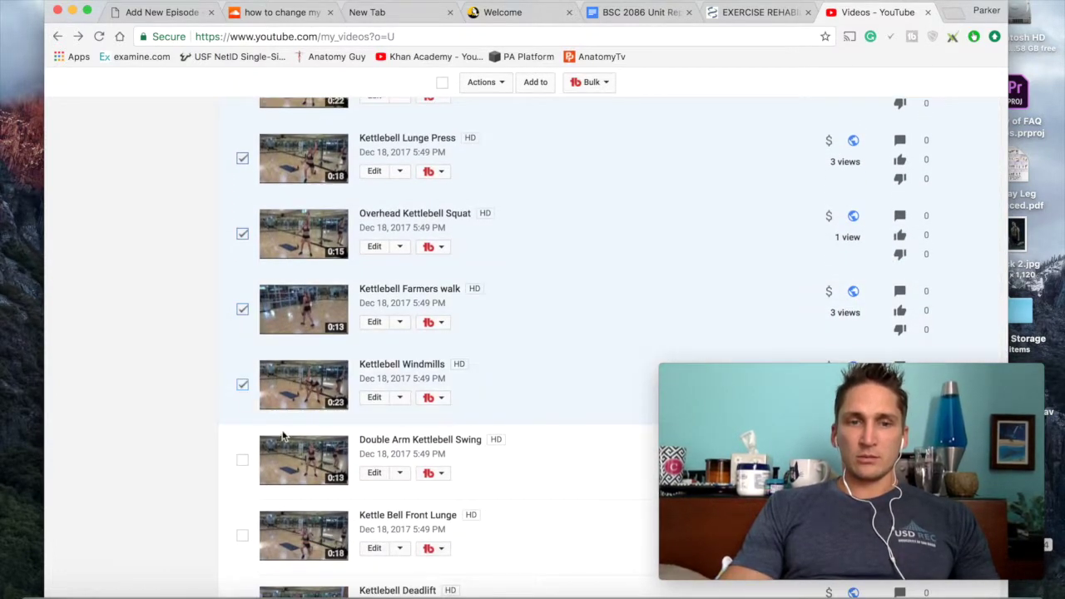
Step: Add Double Arm Kettlebell Swing, Kettle Bell Front Lunge, Kettlebell Deadlift and Kettlebell Row to the selected videos
scroll(271, 424, down, 2)
click(242, 367)
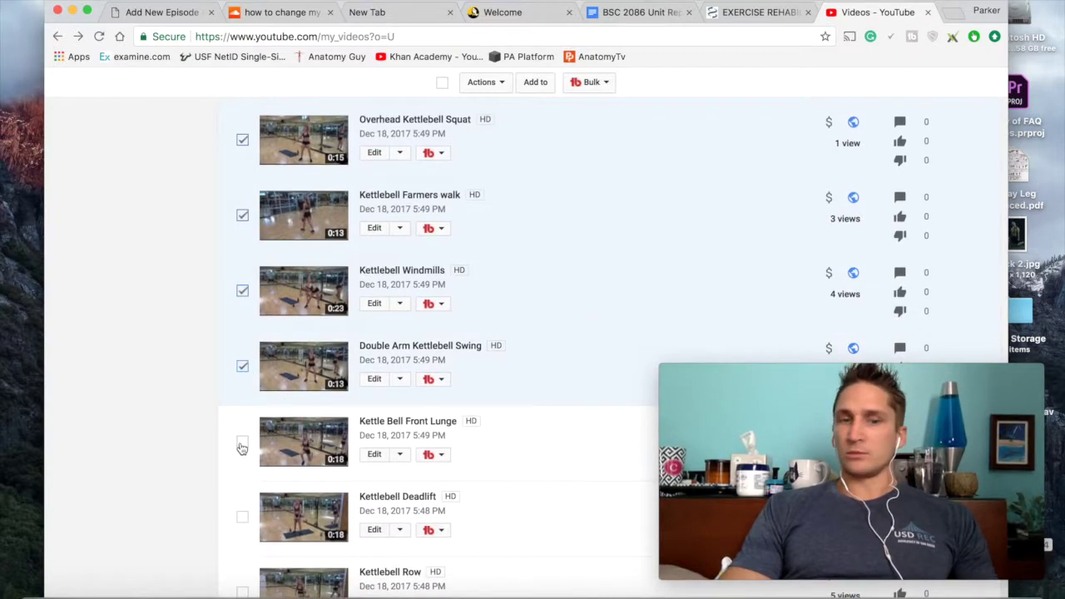
click(241, 445)
scroll(298, 458, down, 4)
click(242, 319)
click(244, 396)
Step: Add Kettlebell bent row, Kettlebell Around the body, kettlebell Straight Arm Sit and Kettlebell Dips to the selection
scroll(245, 478, down, 2)
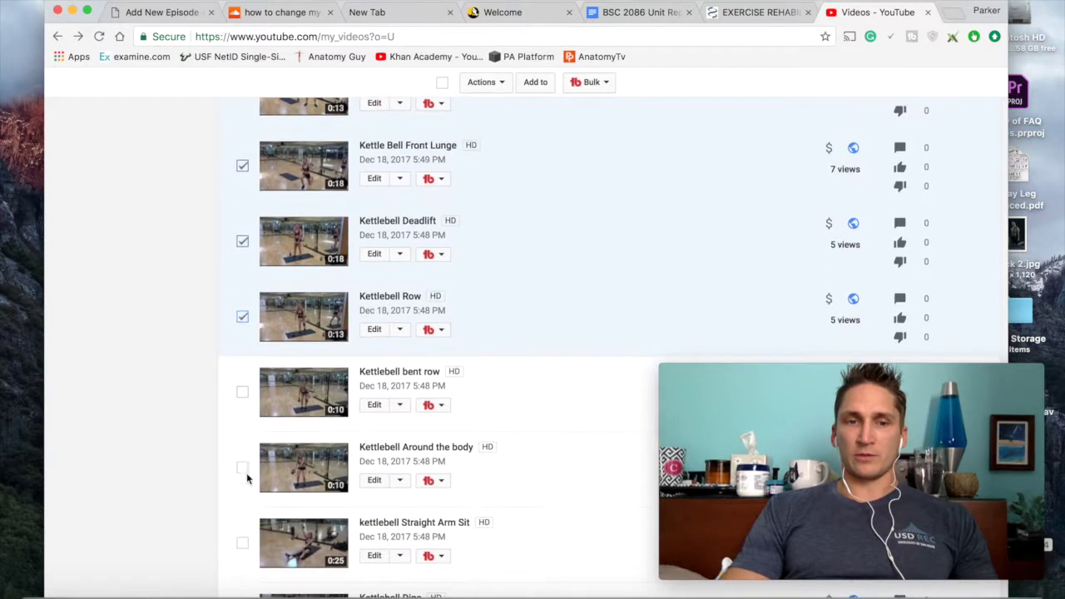
click(242, 391)
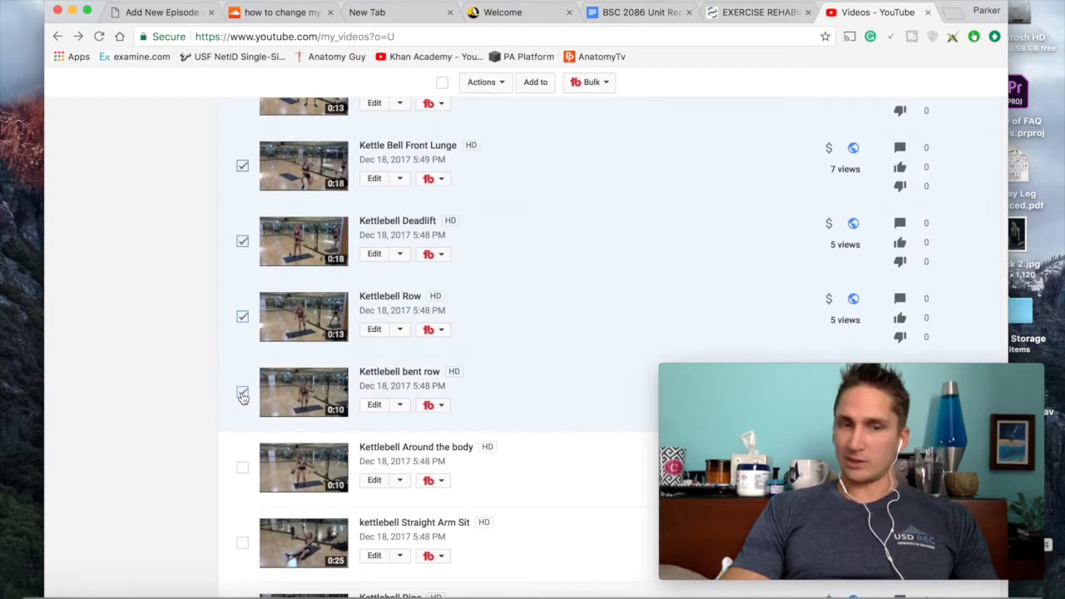
click(241, 543)
click(242, 468)
scroll(243, 476, down, 3)
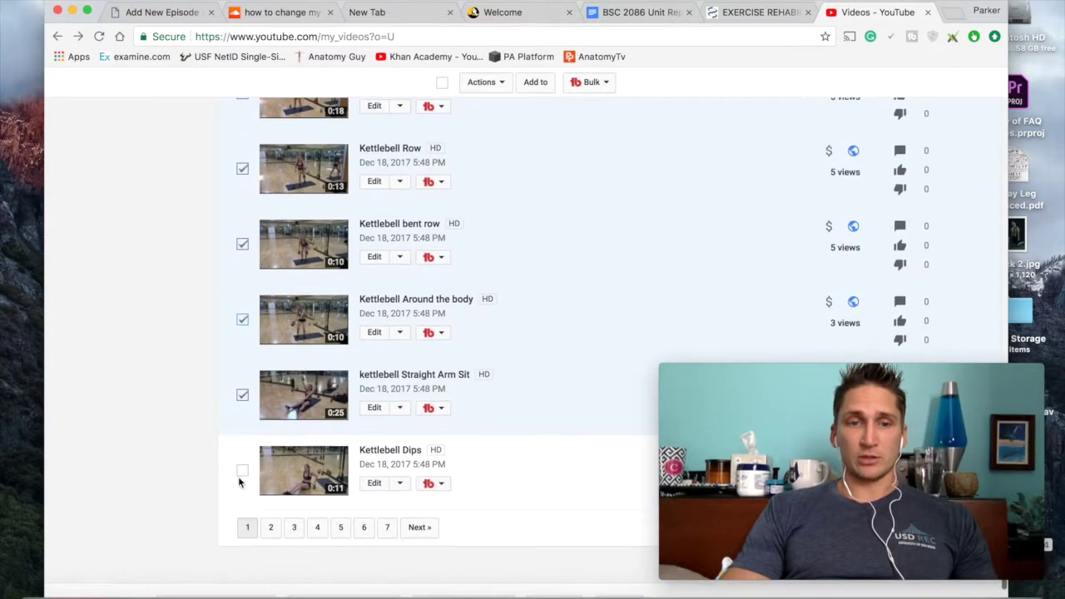
click(242, 471)
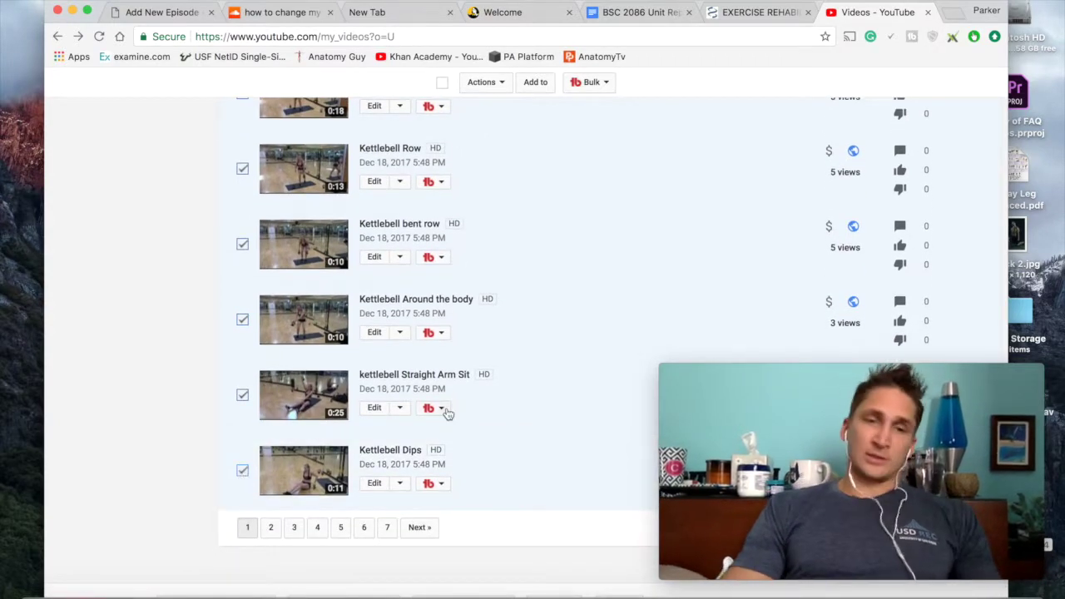
Step: Start a bulk description edit for the selected videos and set its mode to Append to start
scroll(446, 411, up, 20)
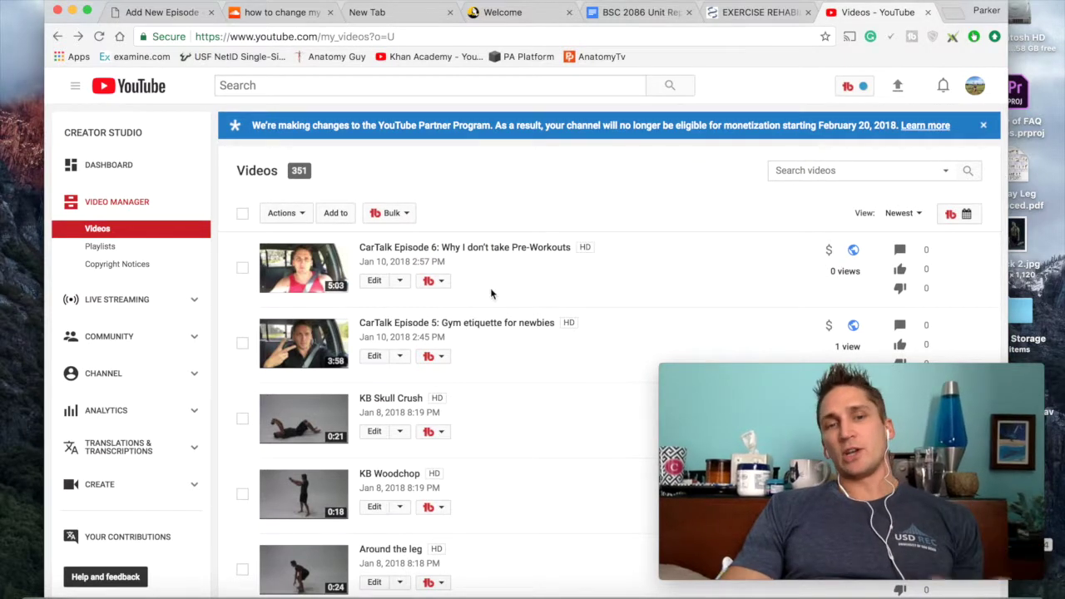
click(282, 212)
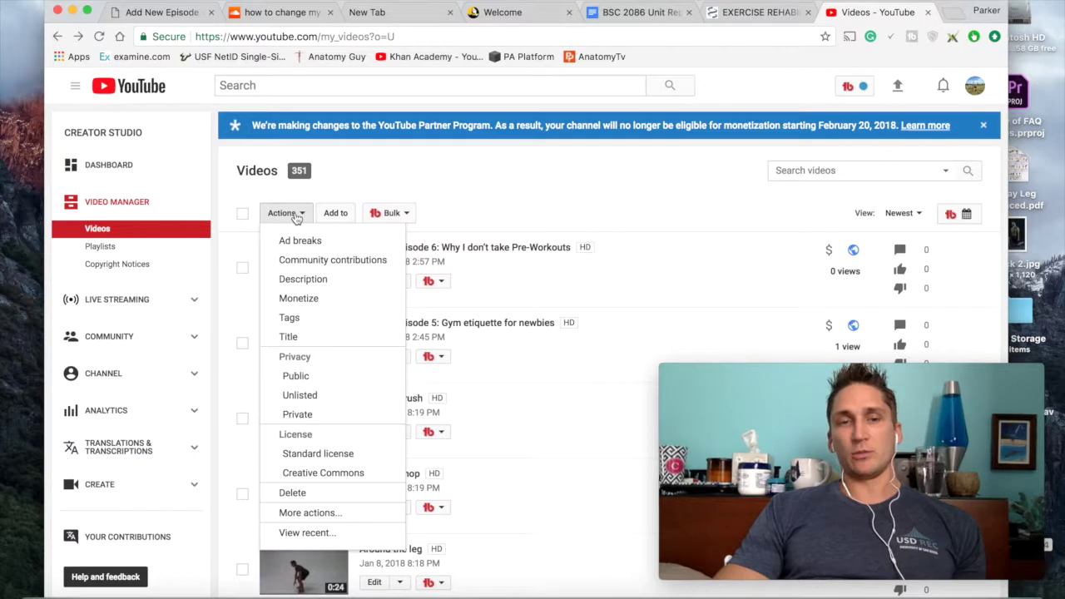
click(301, 280)
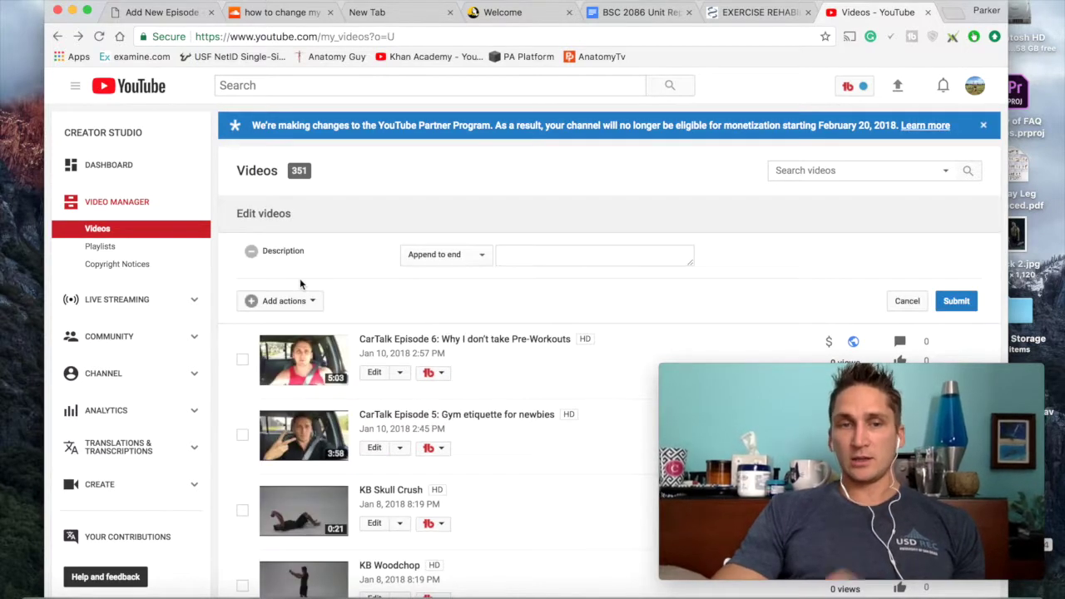
click(475, 258)
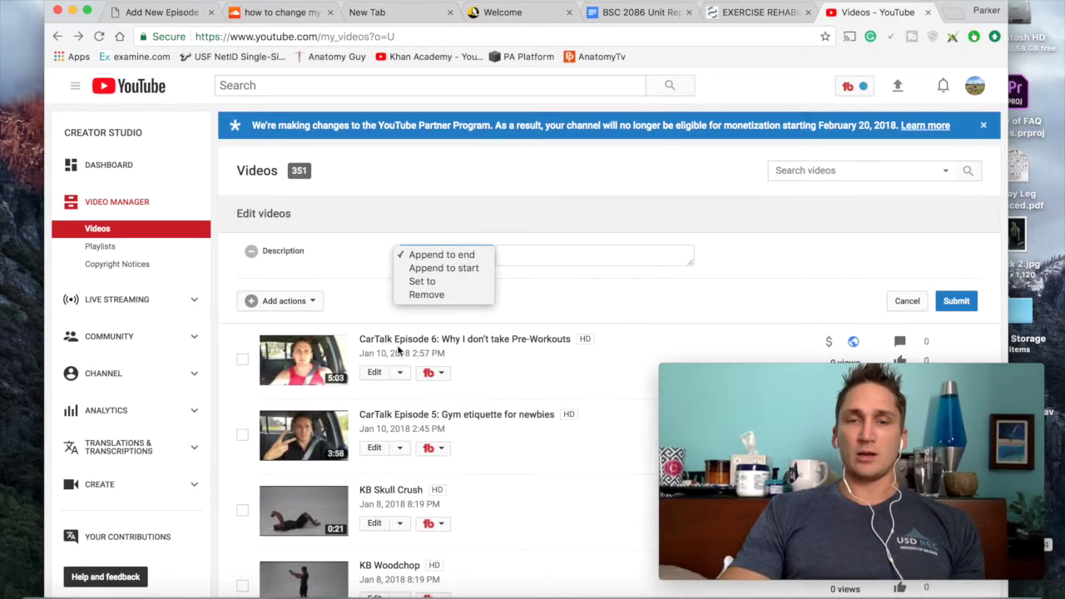
click(447, 268)
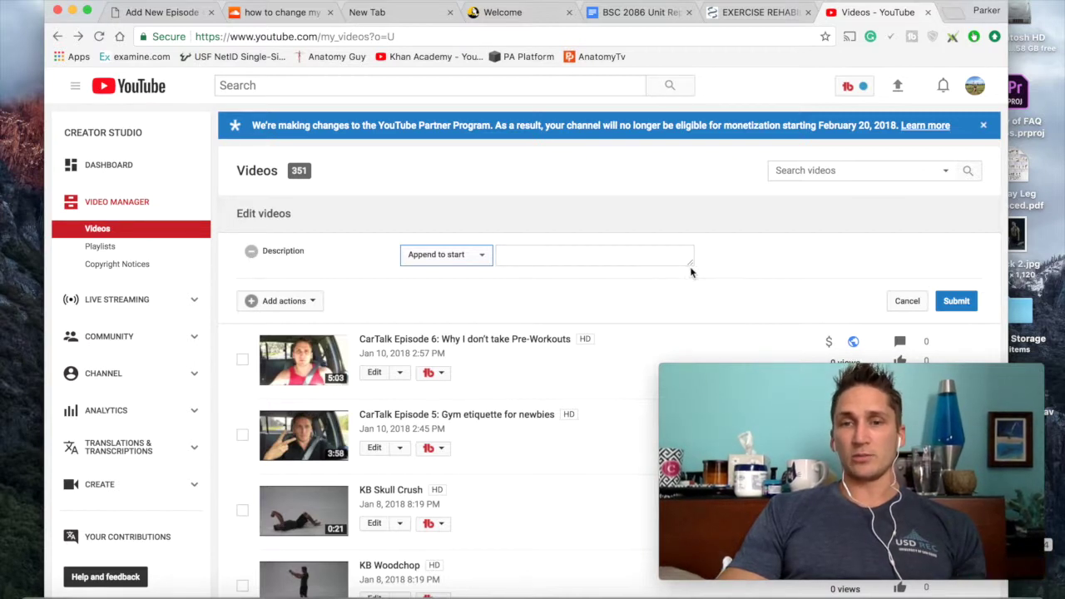
click(513, 260)
text(th)
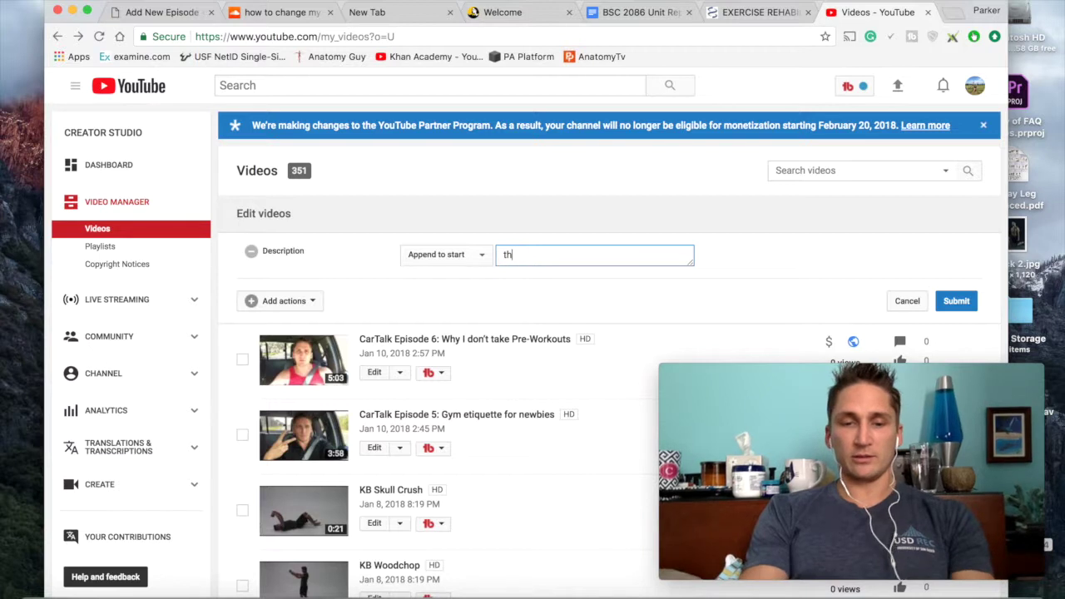
text(is is )
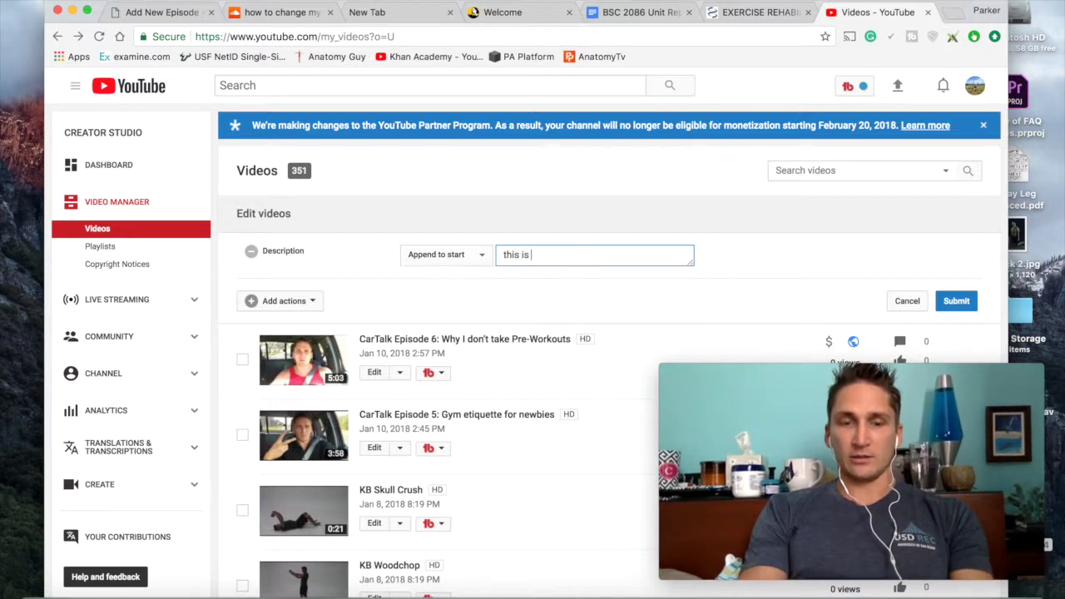
text(a ket)
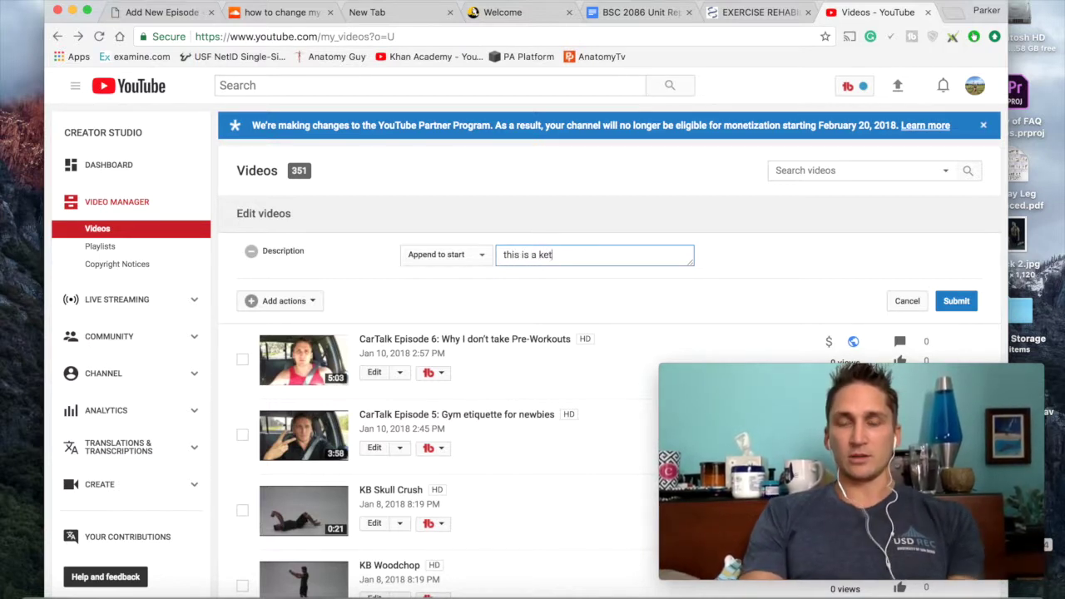
key(BackSpace)
key(BackSpace)
key(BackSpace)
key(BackSpace)
key(BackSpace)
key(BackSpace)
key(BackSpace)
key(BackSpace)
key(BackSpace)
key(BackSpace)
key(BackSpace)
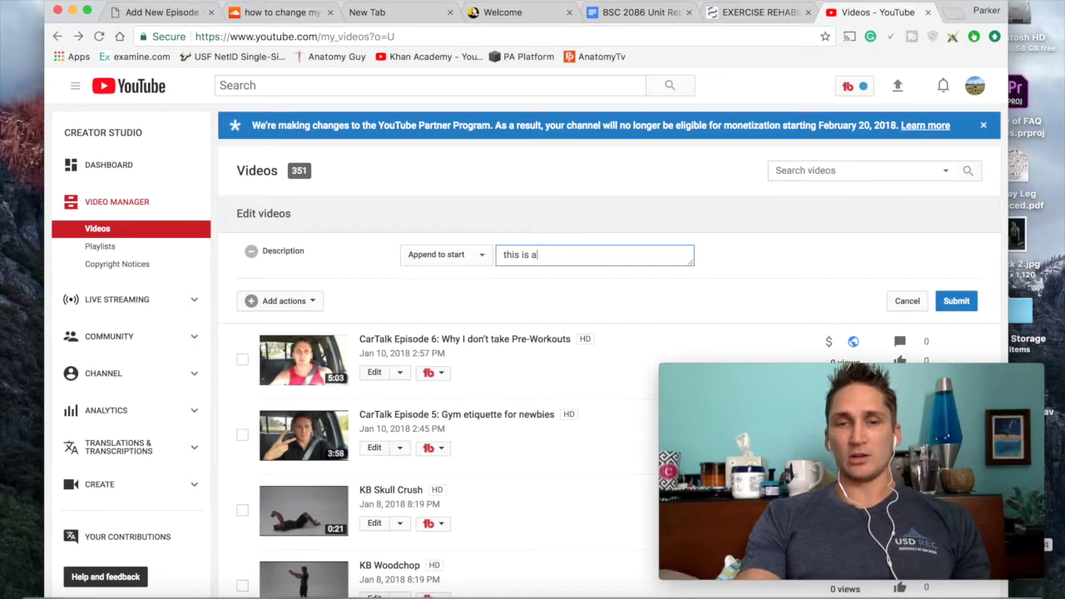
key(BackSpace)
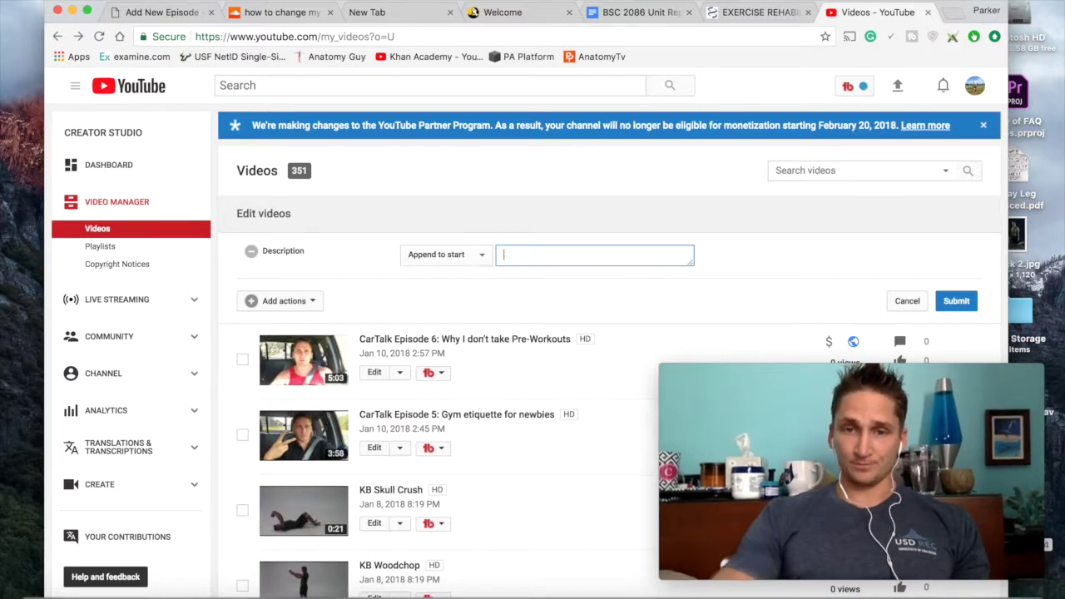
Step: Switch to Notes and copy the kettlebell note's text from the opening paragraph through benefit 10, without the keyword list
mouse_move(709, 291)
mouse_down()
mouse_move(731, 326)
mouse_move(739, 405)
mouse_move(712, 270)
mouse_move(690, 281)
mouse_up()
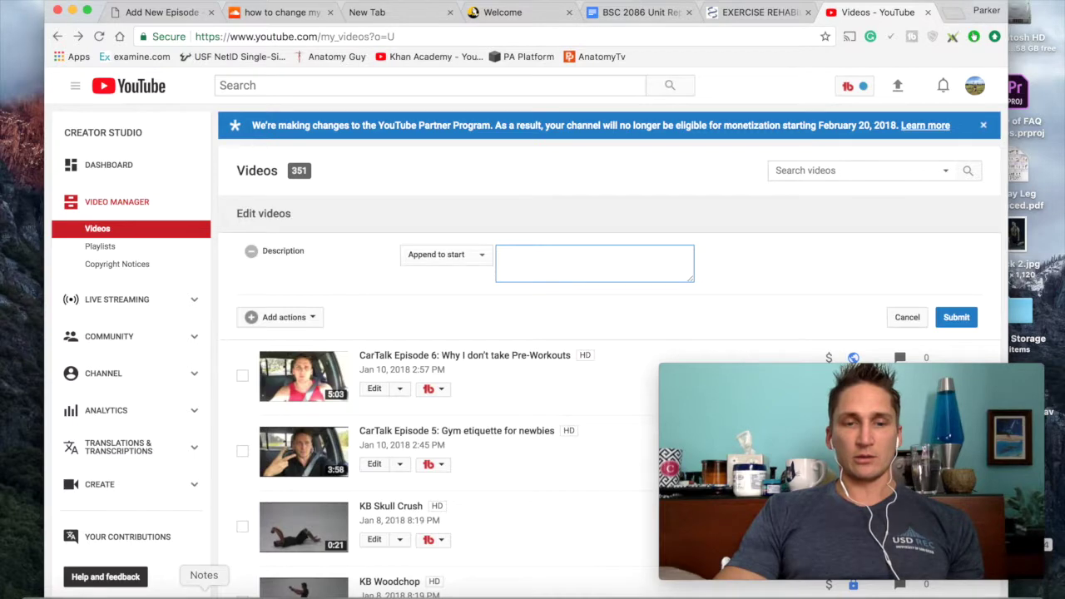
click(204, 592)
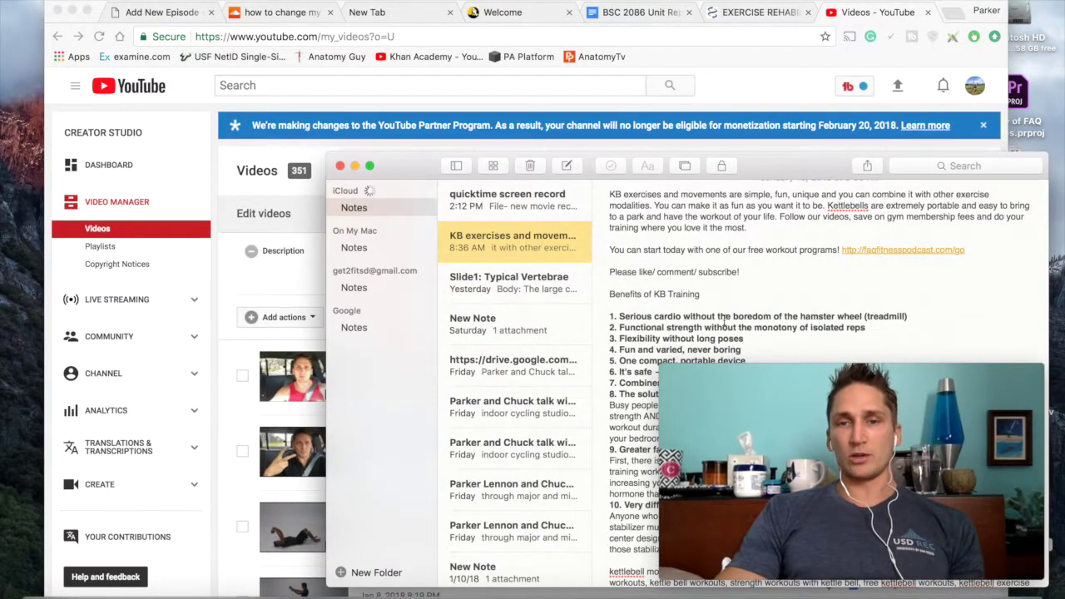
drag(760, 159, 604, 36)
scroll(579, 200, down, 3)
scroll(580, 200, up, 3)
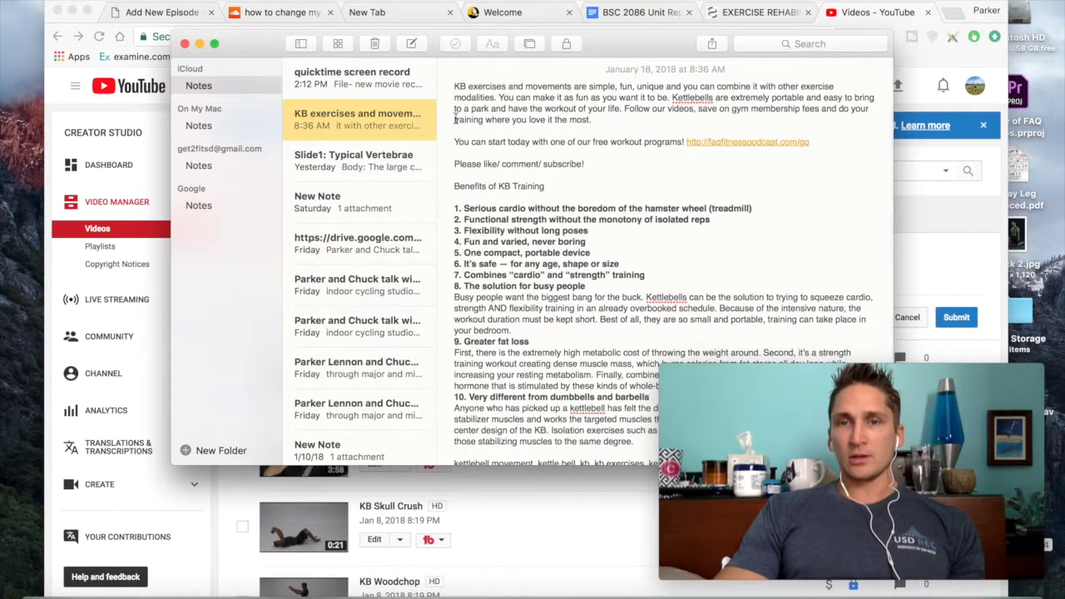
drag(454, 85, 634, 404)
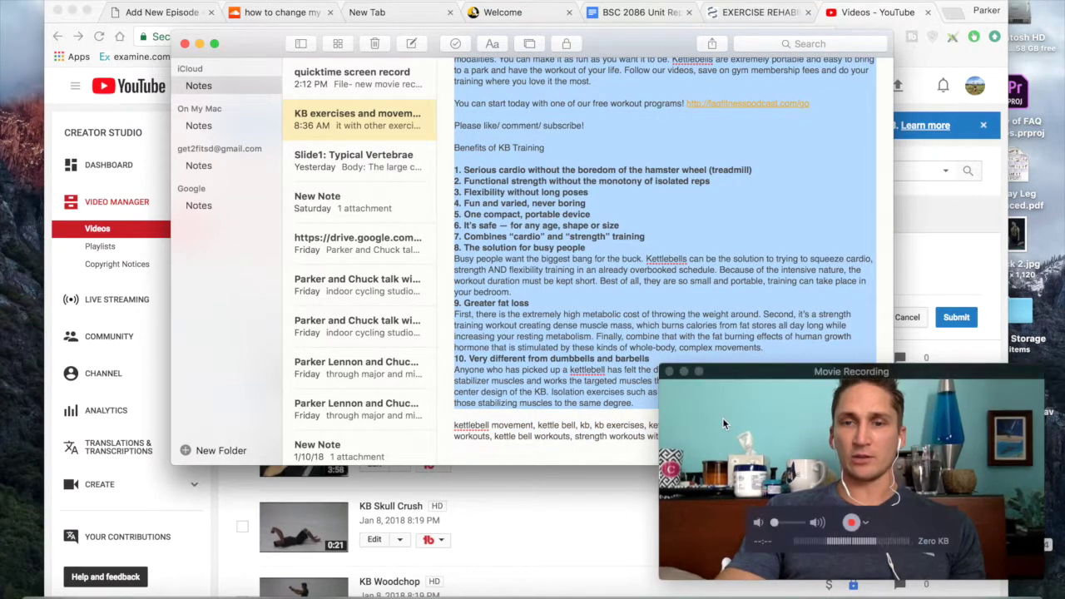
drag(734, 372, 840, 408)
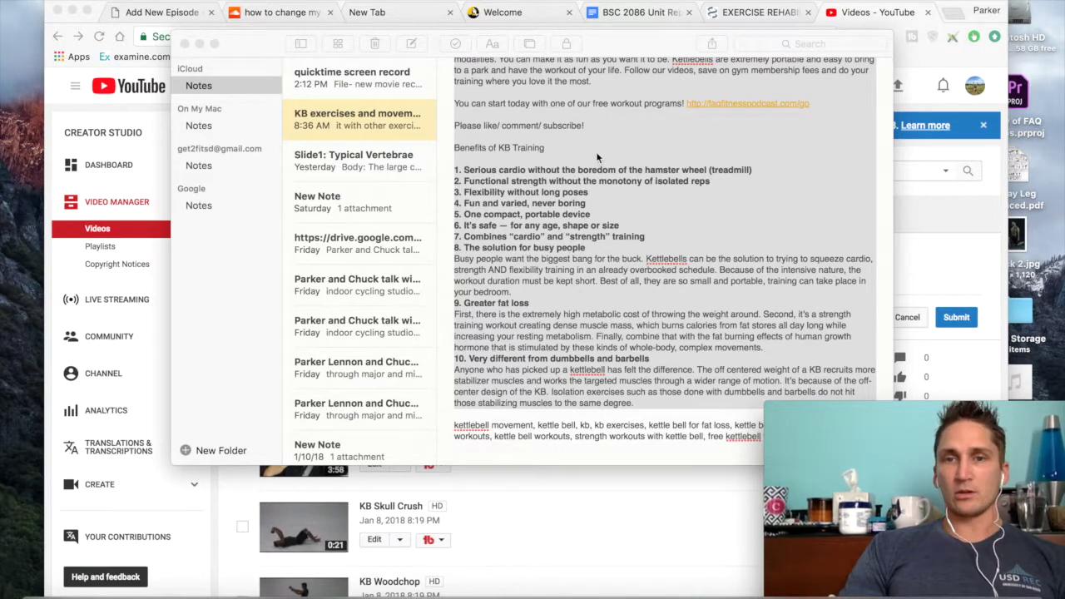
scroll(638, 166, up, 2)
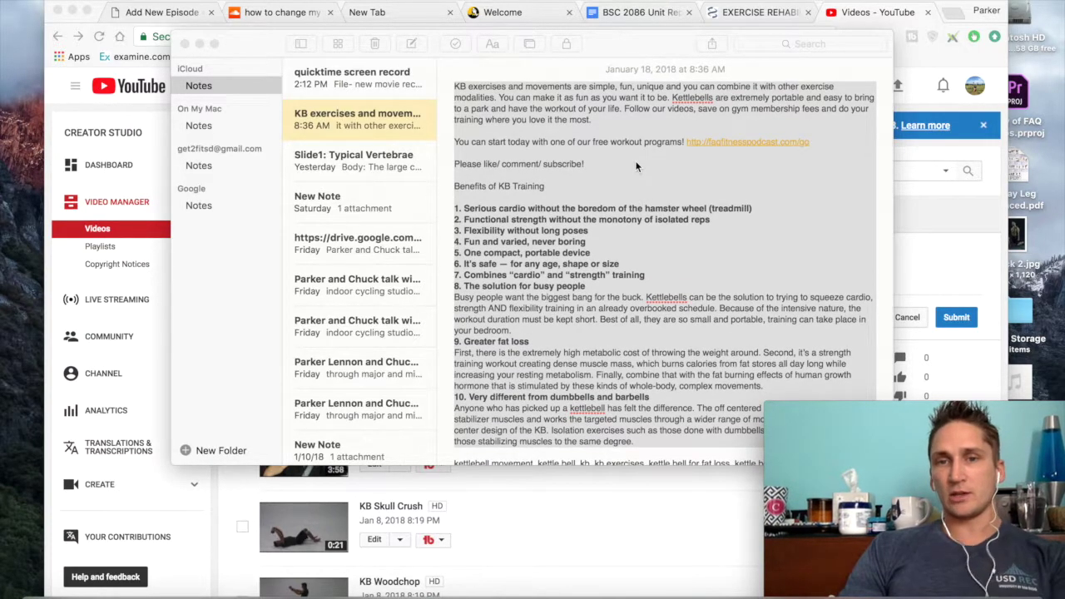
right_click(713, 167)
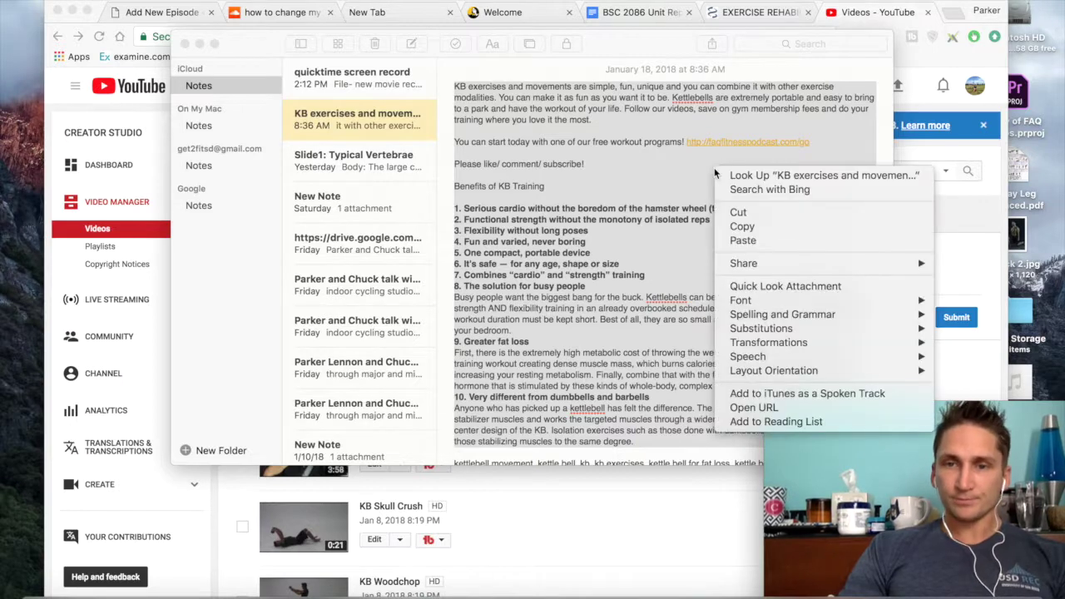
click(750, 229)
Step: Paste the copied text into the bulk description field and submit the update, acknowledging that it can't be undone
click(545, 530)
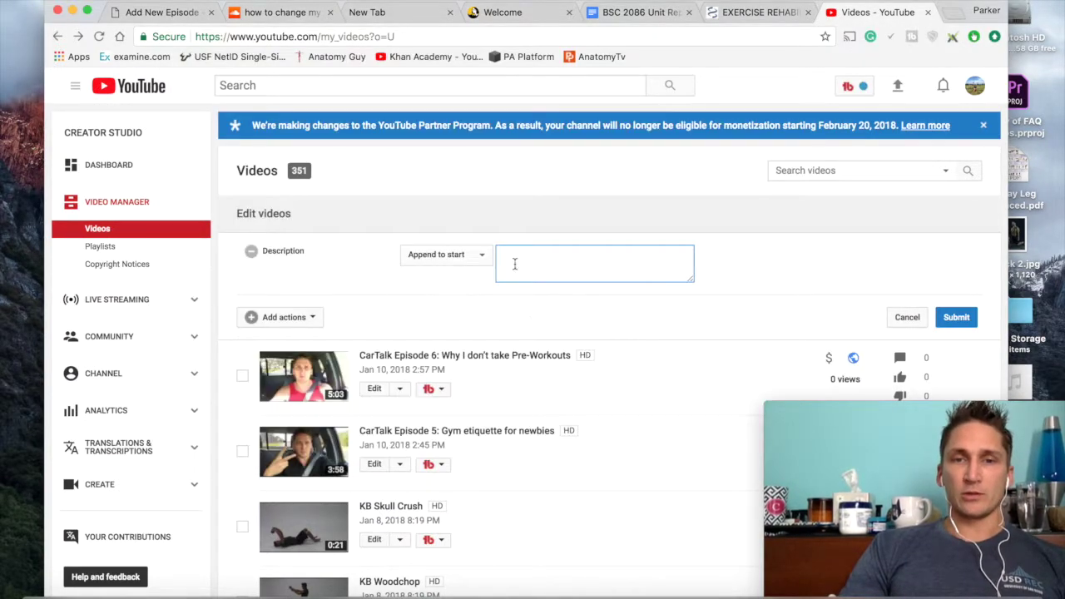
key(super+v)
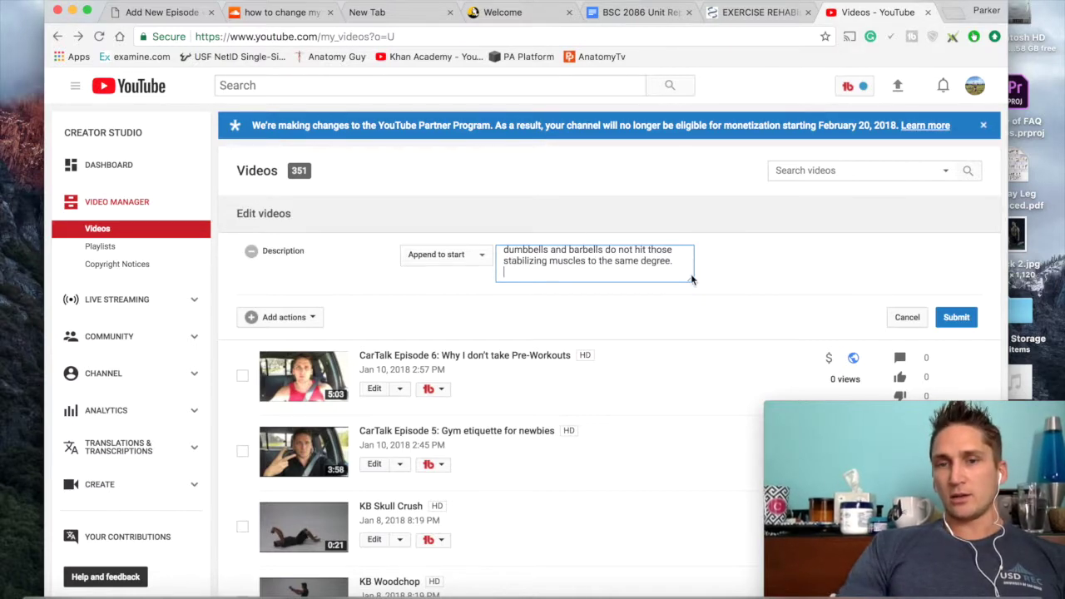
mouse_move(691, 279)
mouse_down()
mouse_move(692, 597)
mouse_move(690, 272)
mouse_up()
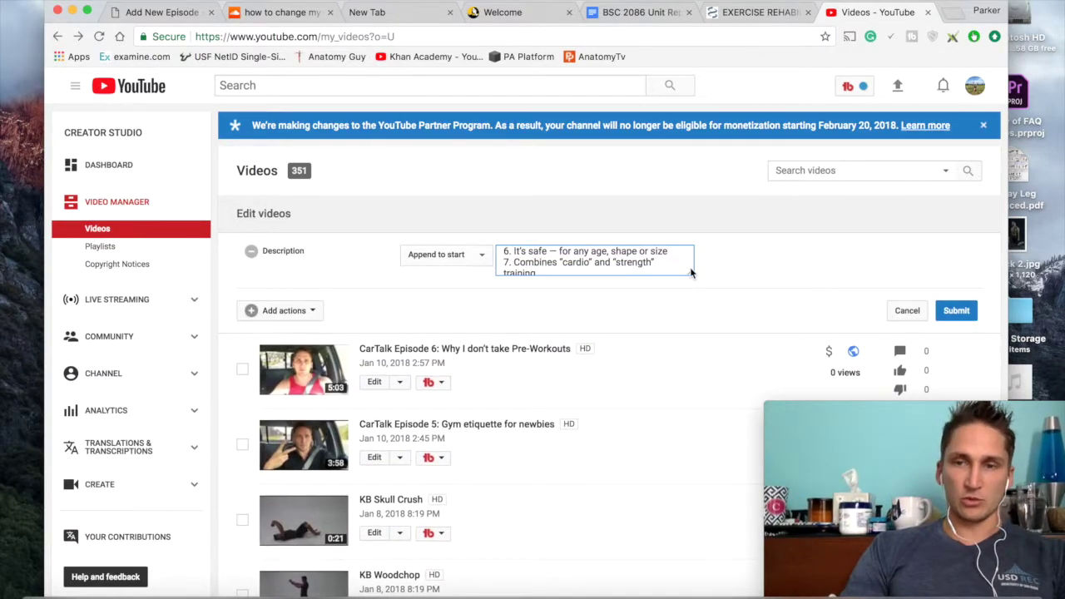
click(953, 313)
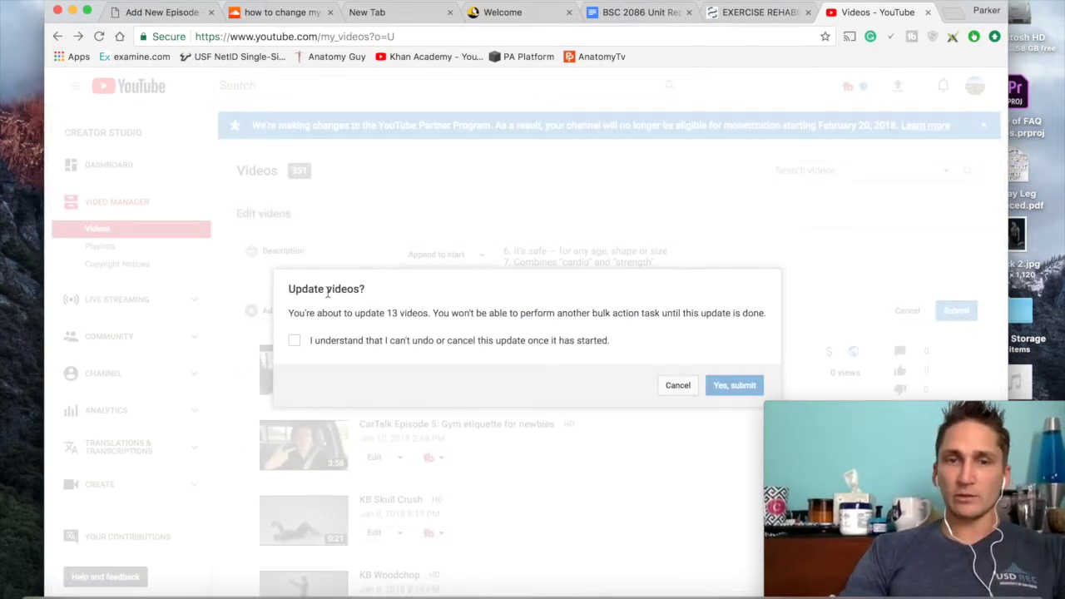
click(294, 342)
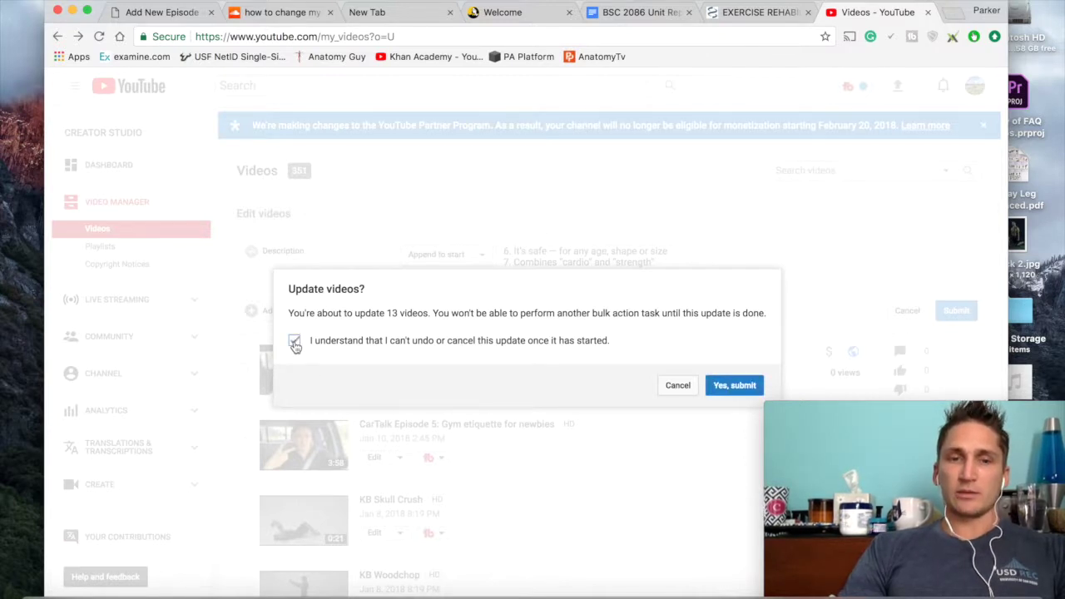
click(729, 387)
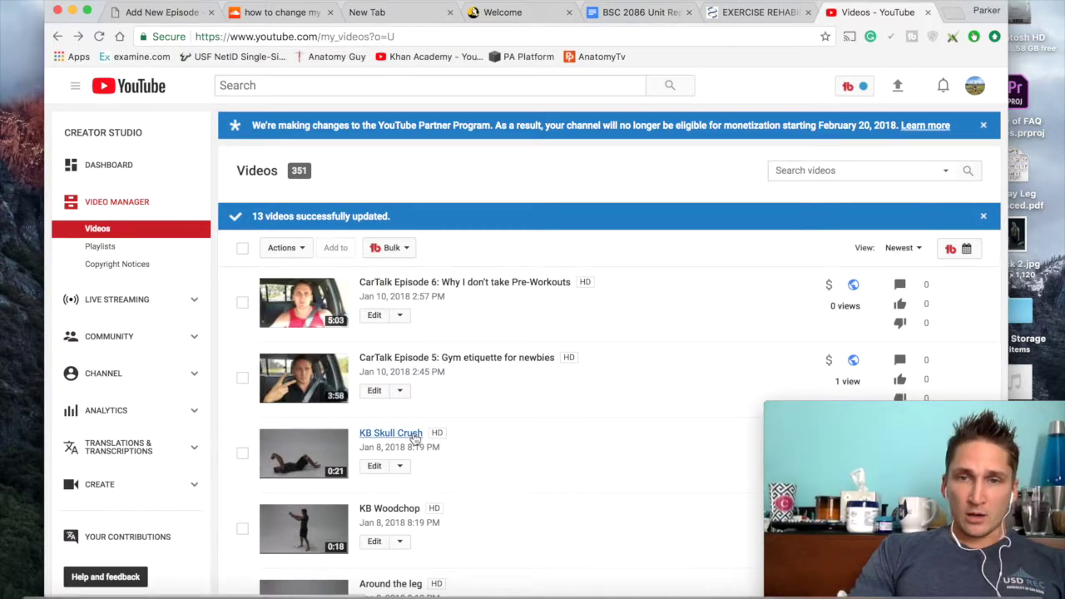
Step: Select four videos near the end of the video list
scroll(413, 435, down, 3)
scroll(525, 383, up, 3)
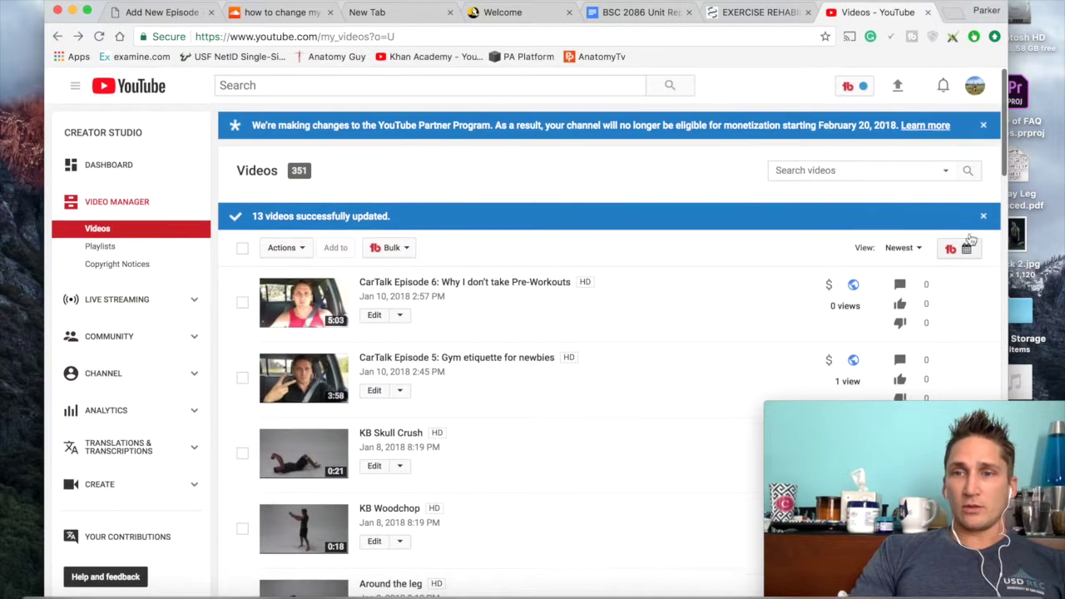
scroll(726, 375, down, 10)
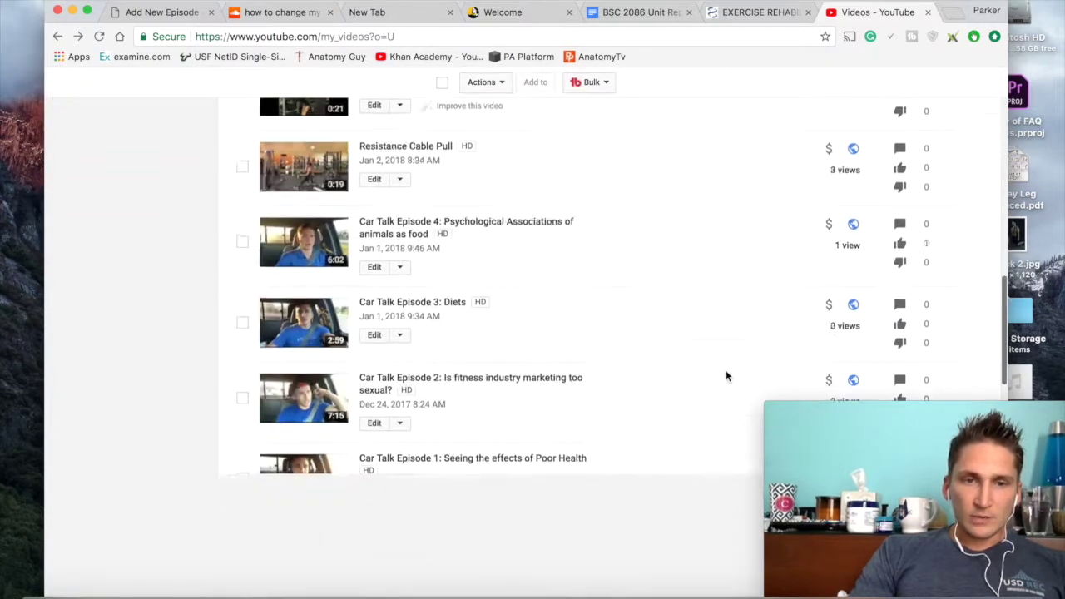
scroll(725, 374, down, 5)
scroll(412, 220, up, 3)
scroll(412, 221, up, 1)
scroll(412, 220, down, 2)
click(242, 390)
click(242, 466)
scroll(242, 465, down, 2)
click(242, 462)
click(242, 537)
Step: Start a bulk tags edit for the selected videos
scroll(544, 280, up, 6)
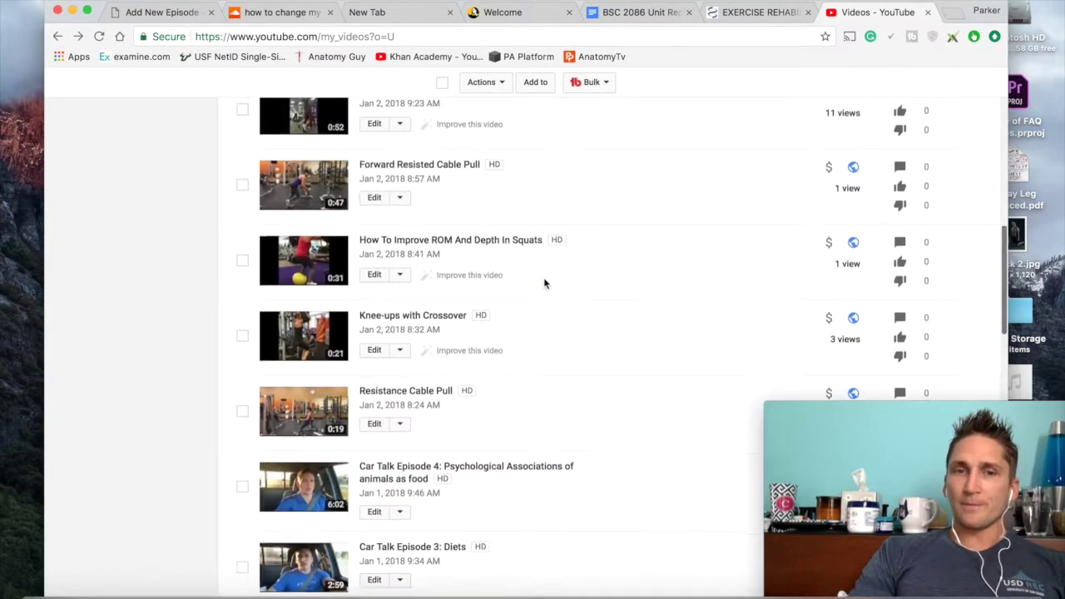
scroll(543, 280, up, 10)
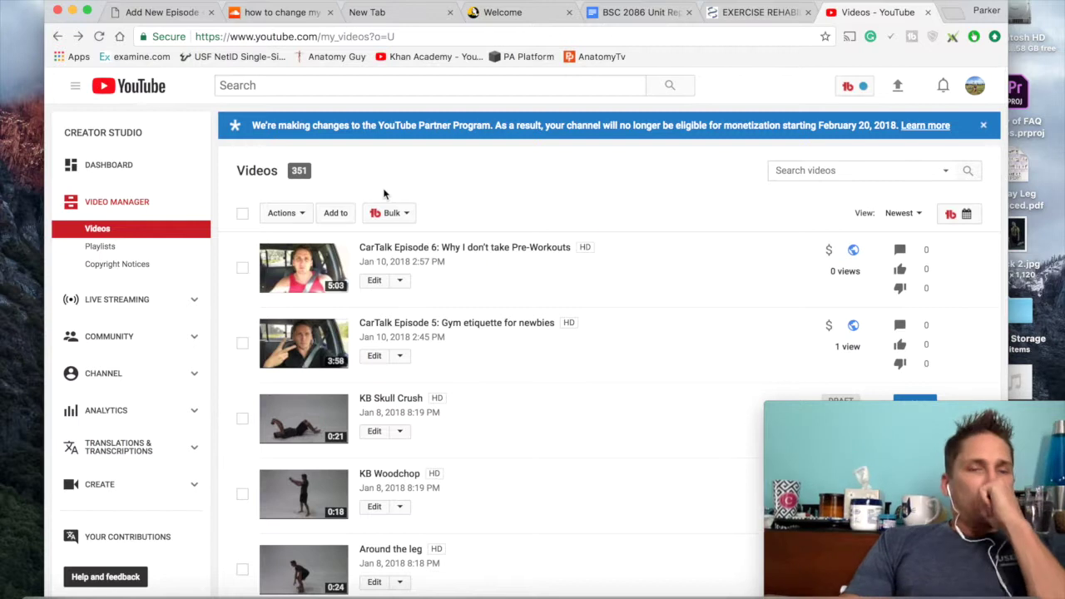
click(295, 213)
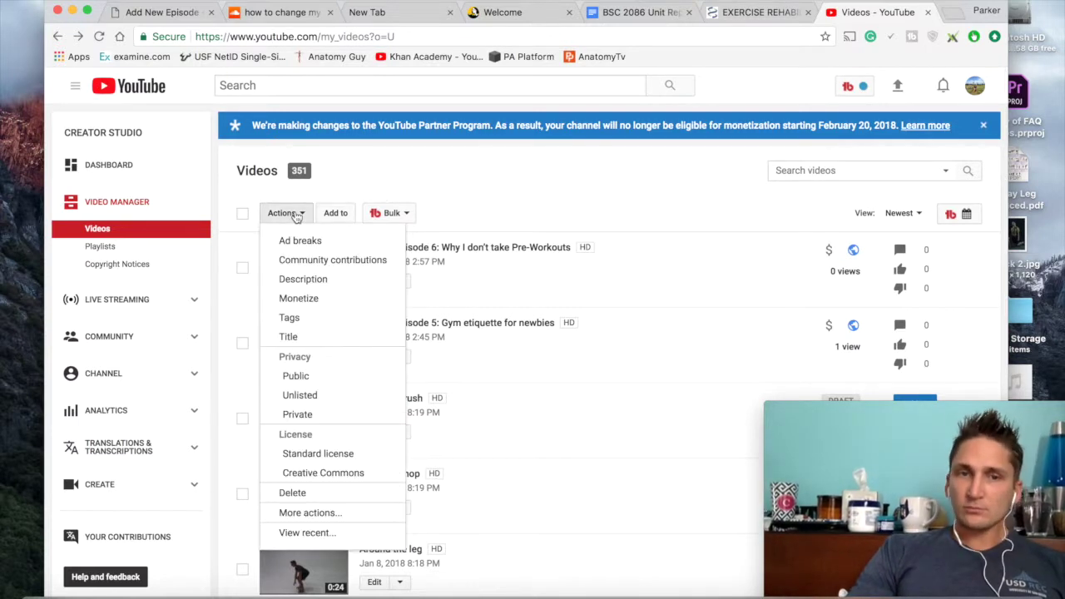
click(291, 317)
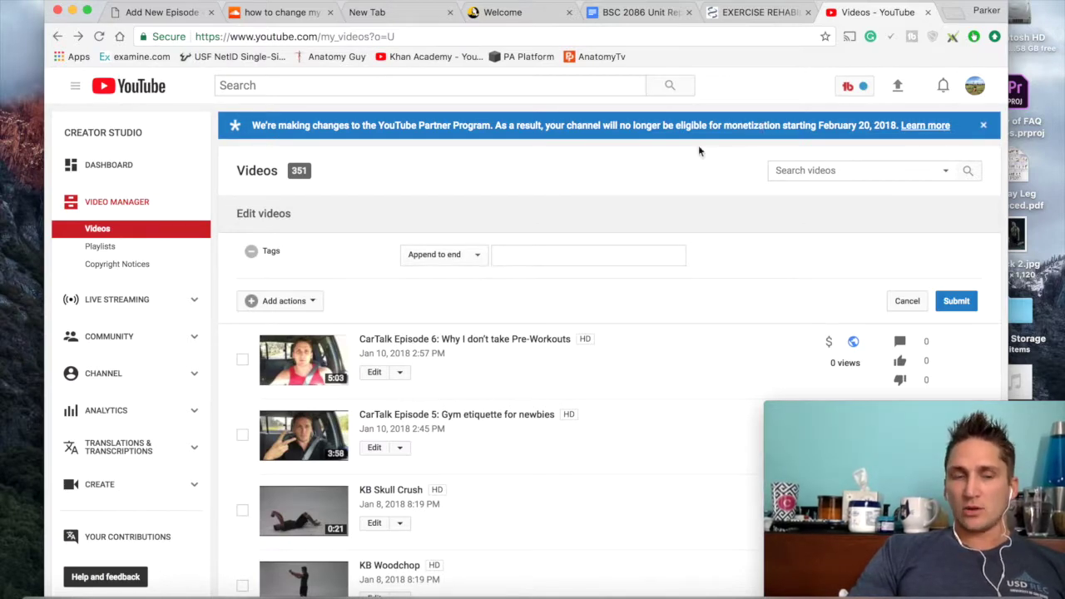
Step: Switch to Notes and copy the keyword list at the end of the kettlebell note, from "kettlebell movement" to "kettlebell exercise"
click(210, 596)
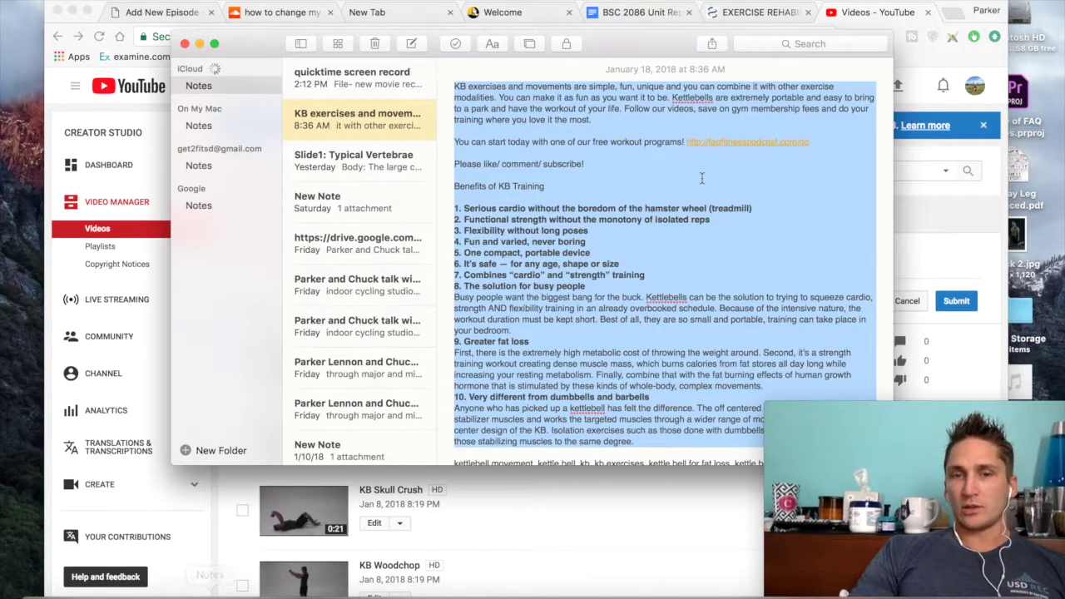
scroll(701, 178, down, 3)
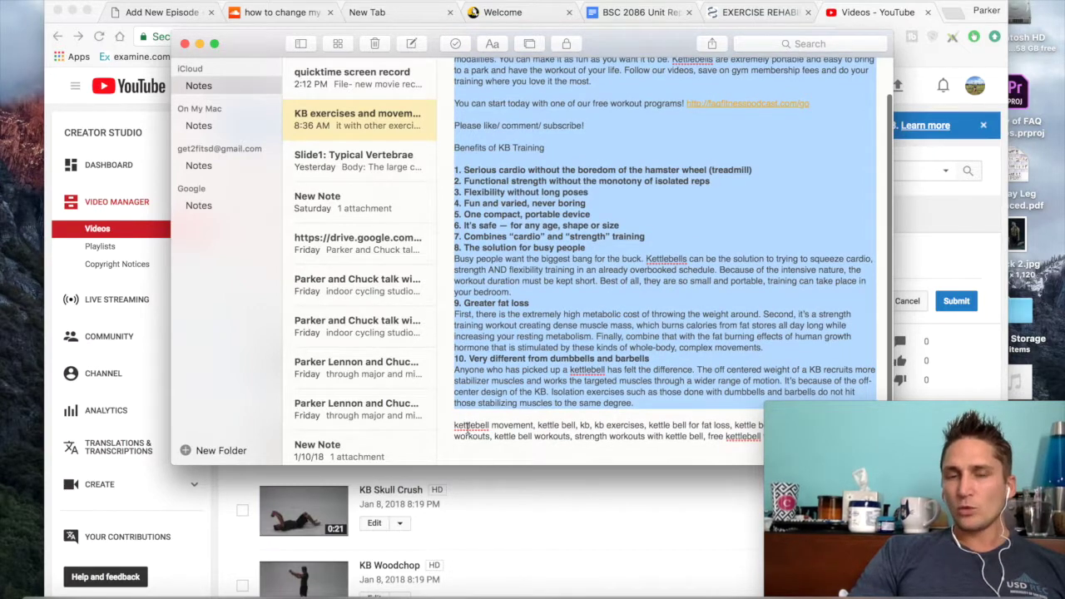
drag(454, 427, 541, 444)
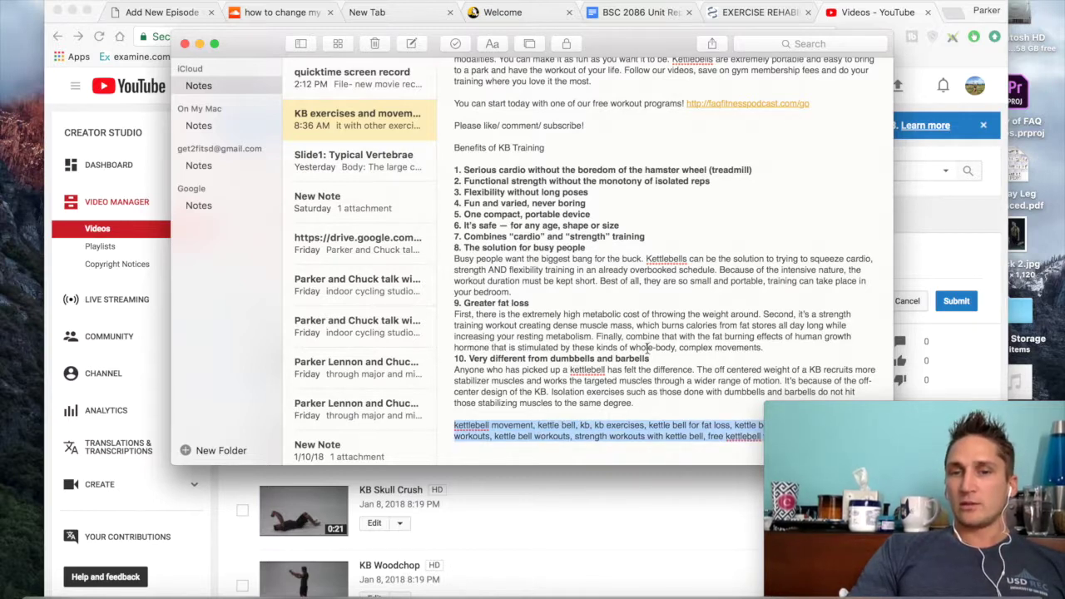
scroll(649, 449, down, 2)
mouse_move(825, 416)
drag(825, 412, 713, 161)
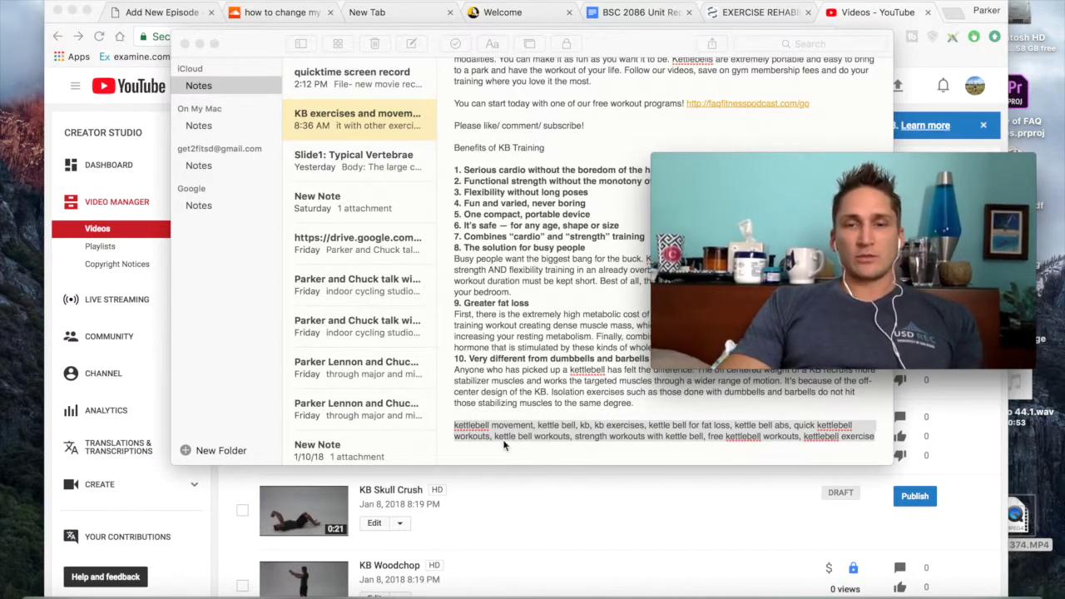
click(557, 431)
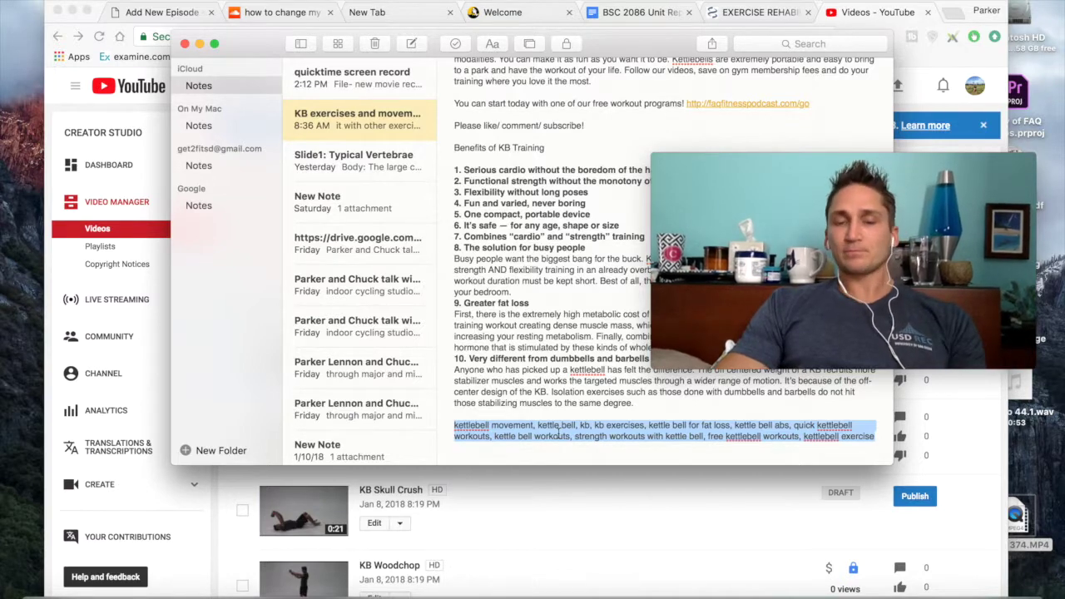
right_click(557, 432)
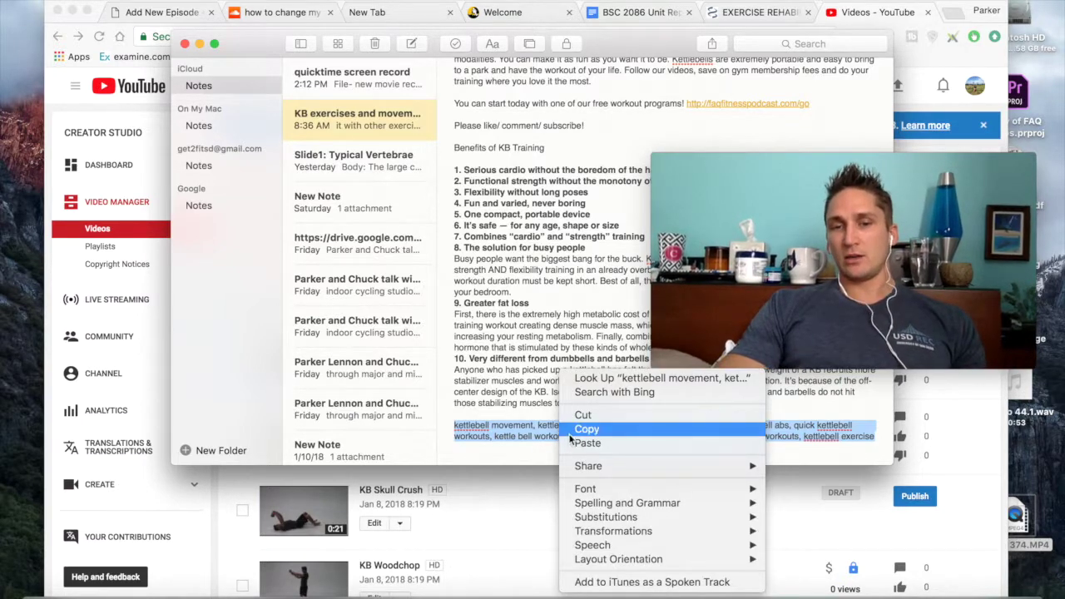
click(586, 430)
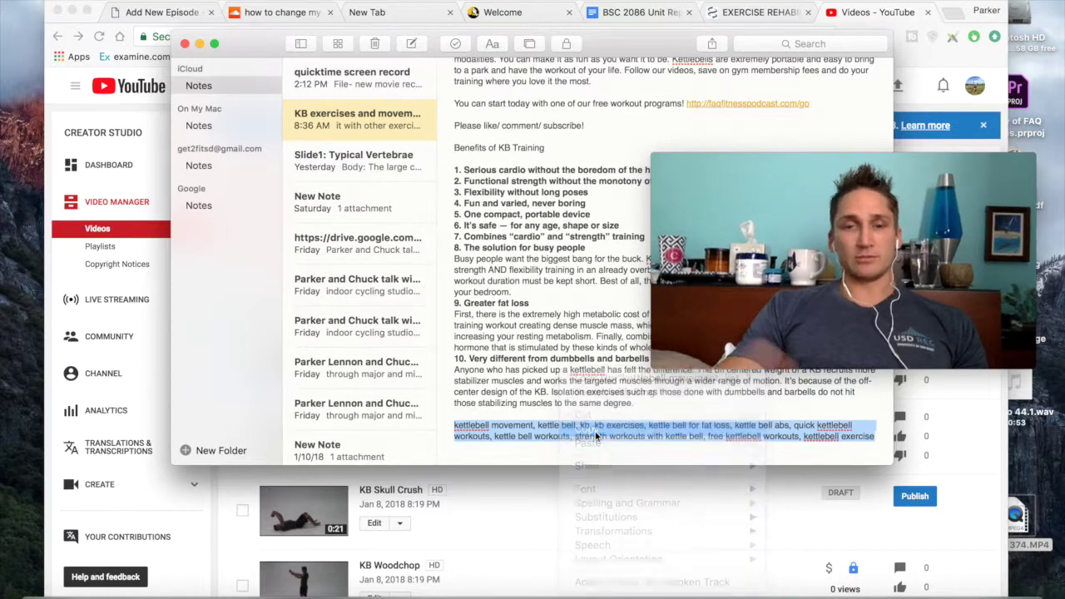
Step: Return to the video manager and paste the copied kettlebell keywords into the bulk tags field, with Append to end
click(484, 523)
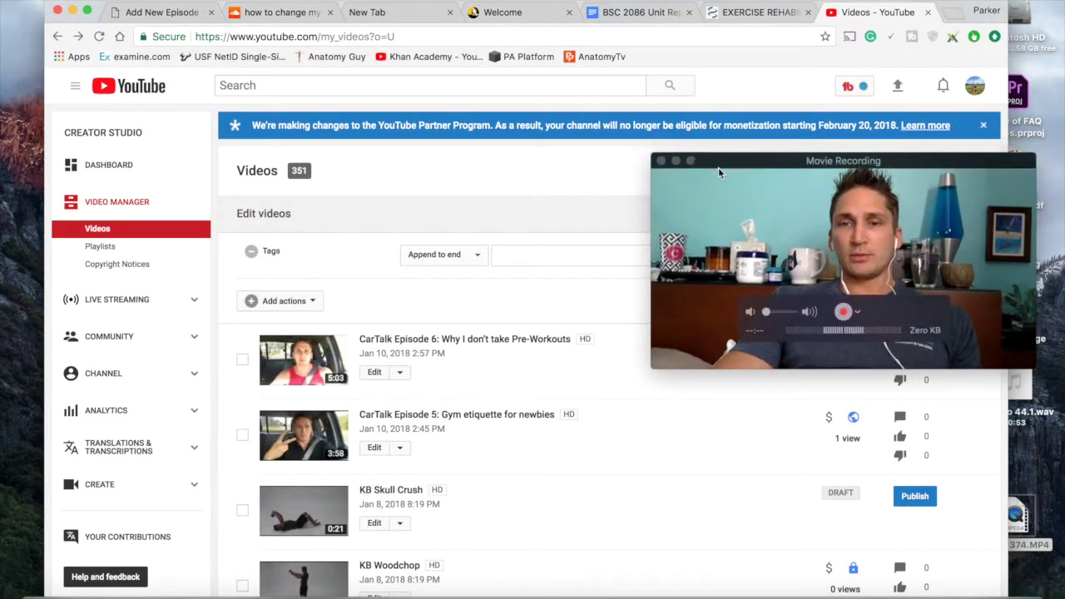
drag(717, 168, 708, 442)
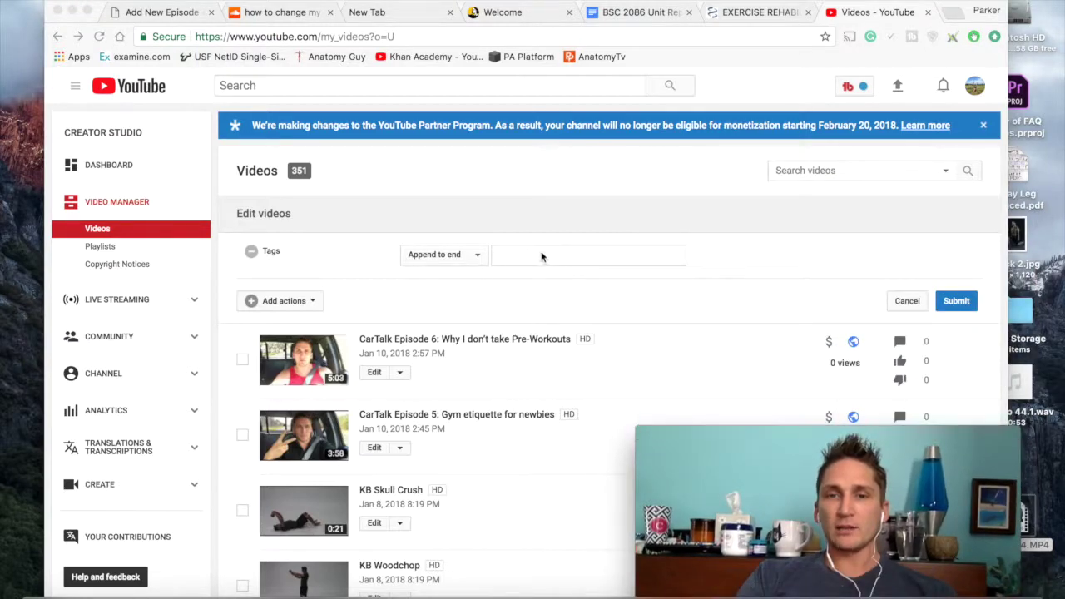
click(542, 259)
click(518, 256)
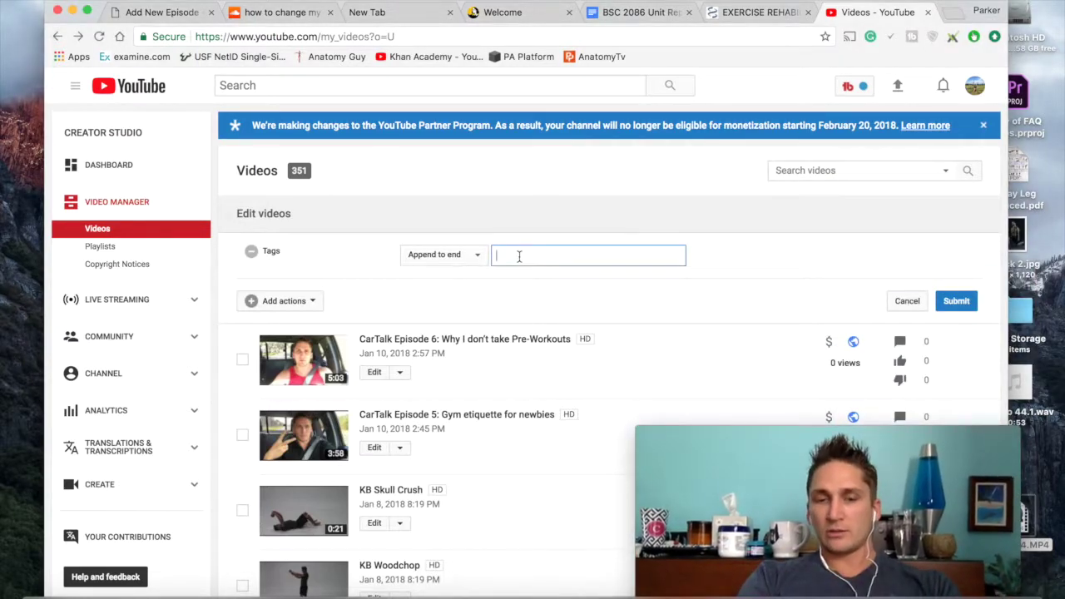
key(super+v)
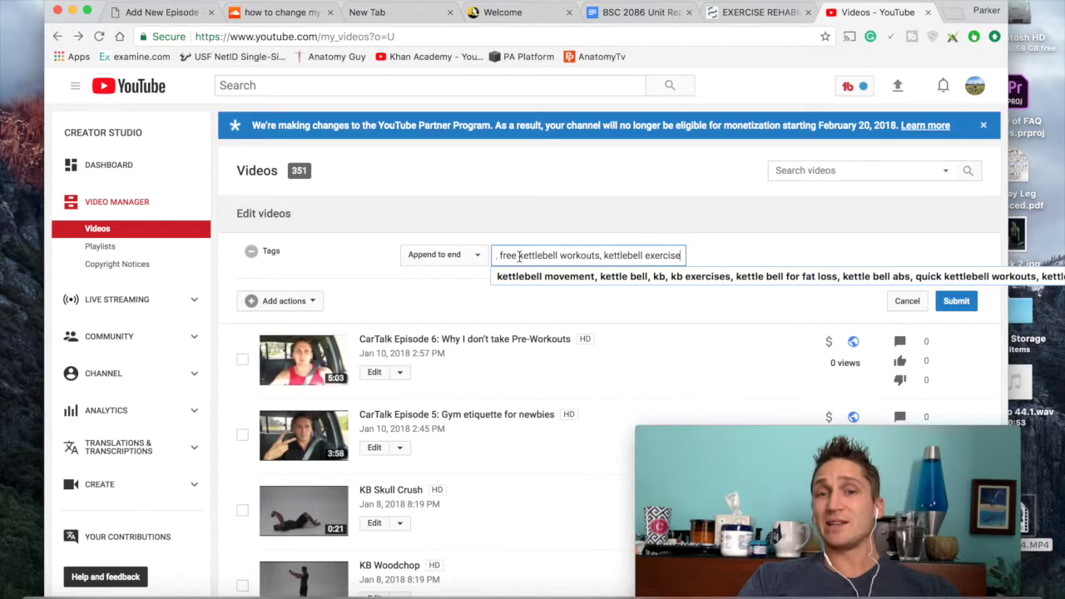
click(685, 277)
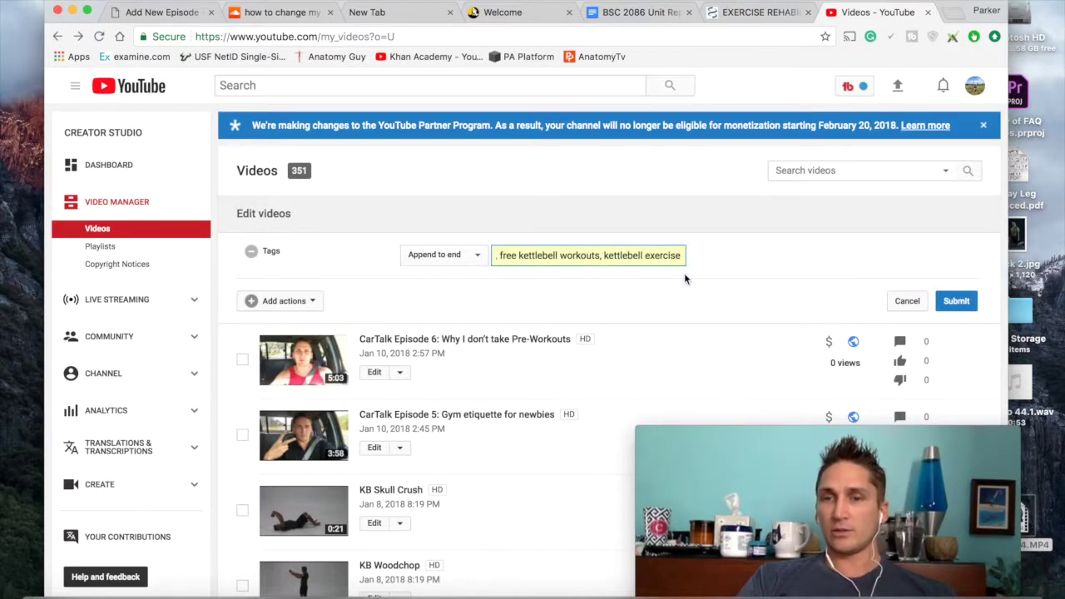
Step: Submit the bulk tags update, acknowledging that it can't be undone or cancelled
scroll(687, 250, down, 1)
scroll(687, 249, down, 2)
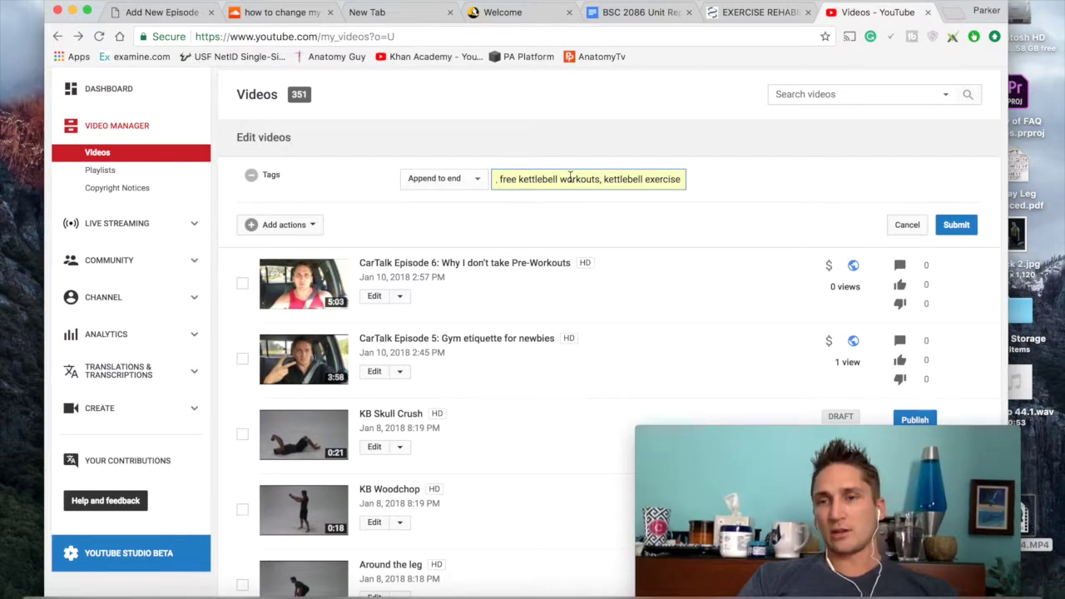
click(953, 227)
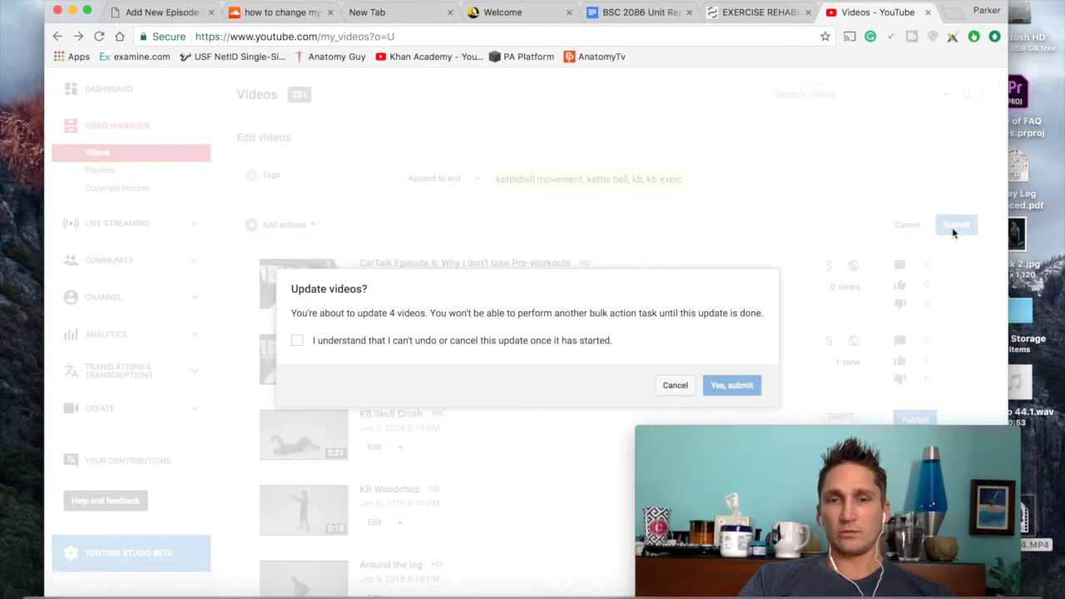
click(297, 345)
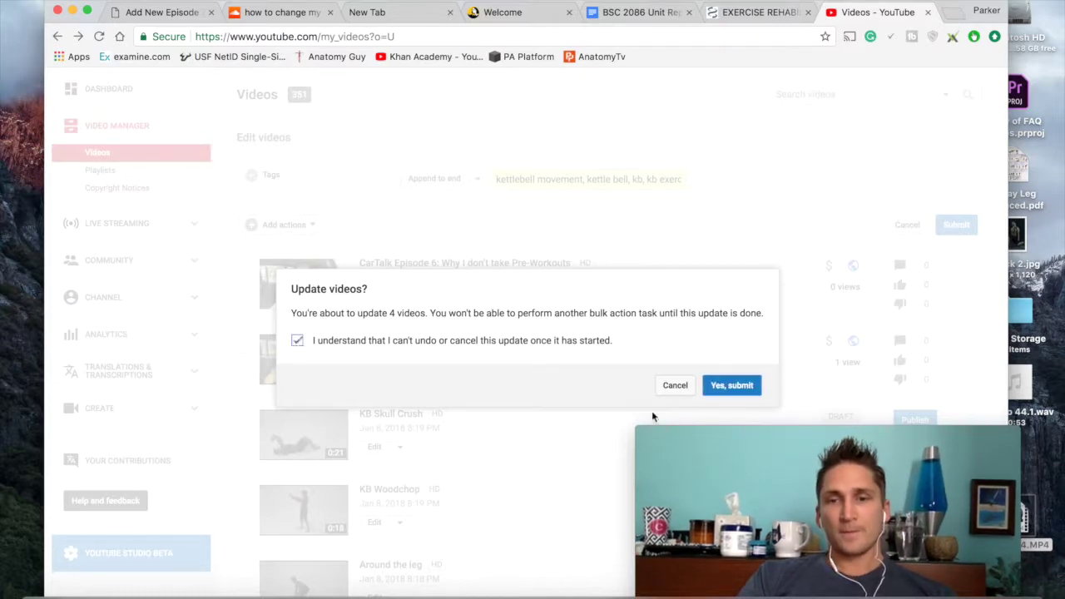
click(745, 384)
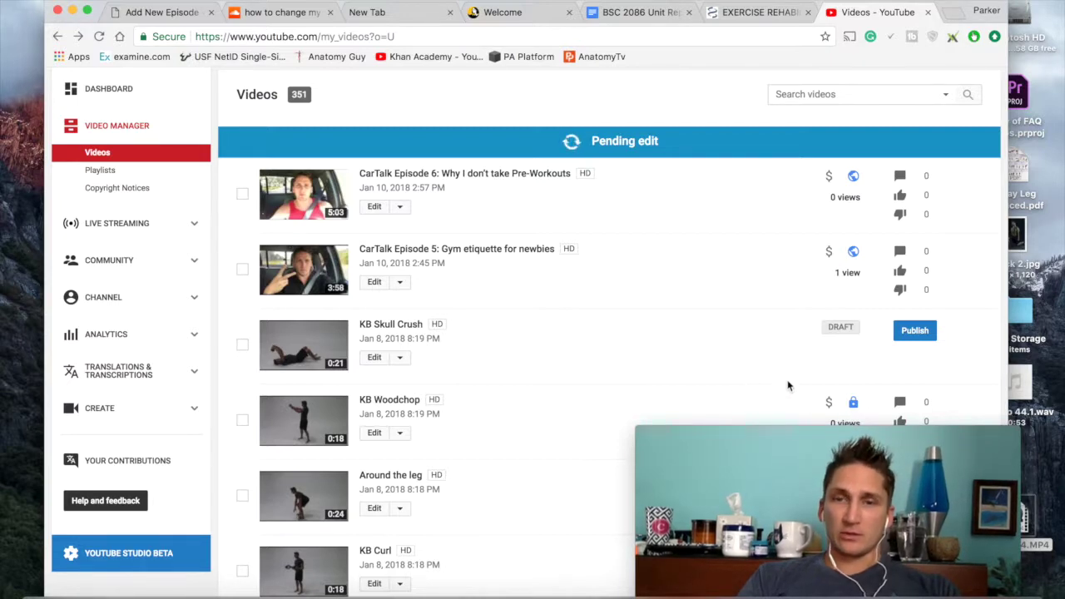
mouse_move(795, 446)
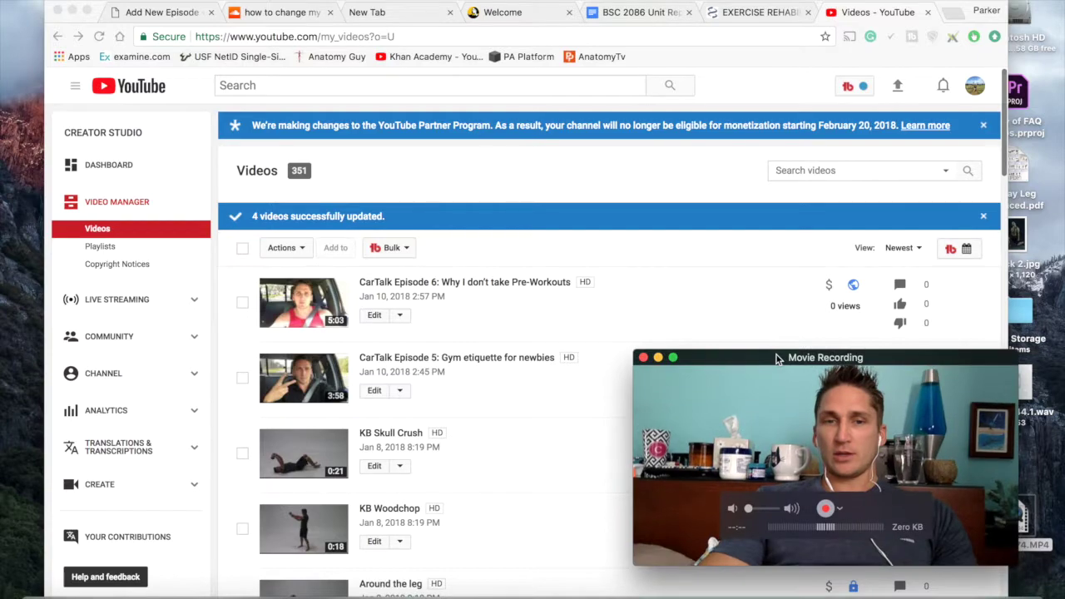
drag(783, 437, 780, 362)
Step: Open the Kettlebell Lunge Press video for editing from the video list and check its full description and tags
scroll(511, 288, down, 10)
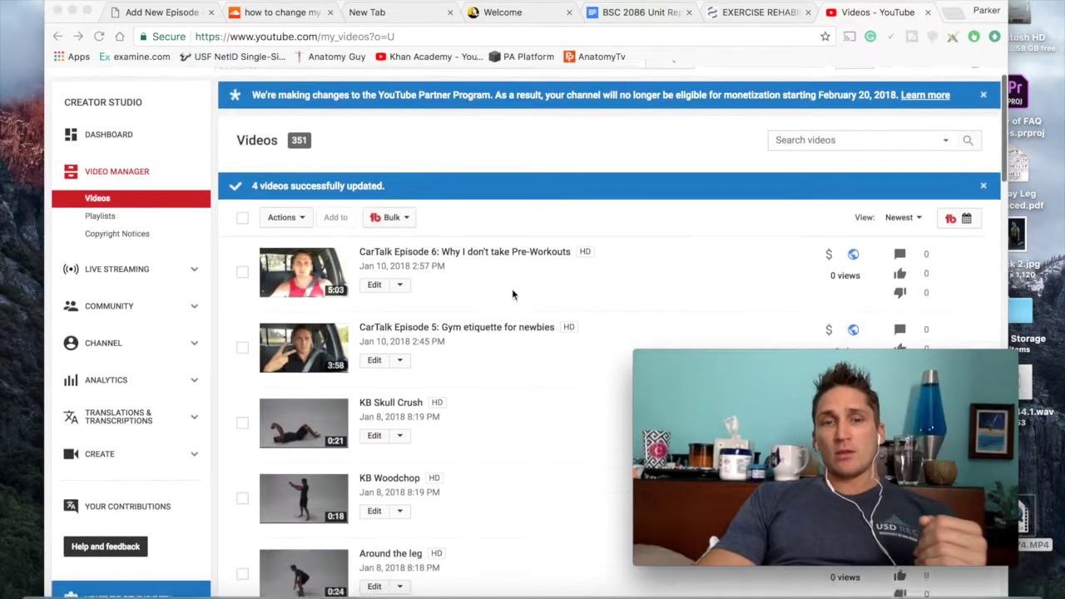
scroll(511, 293, down, 2)
scroll(511, 293, up, 15)
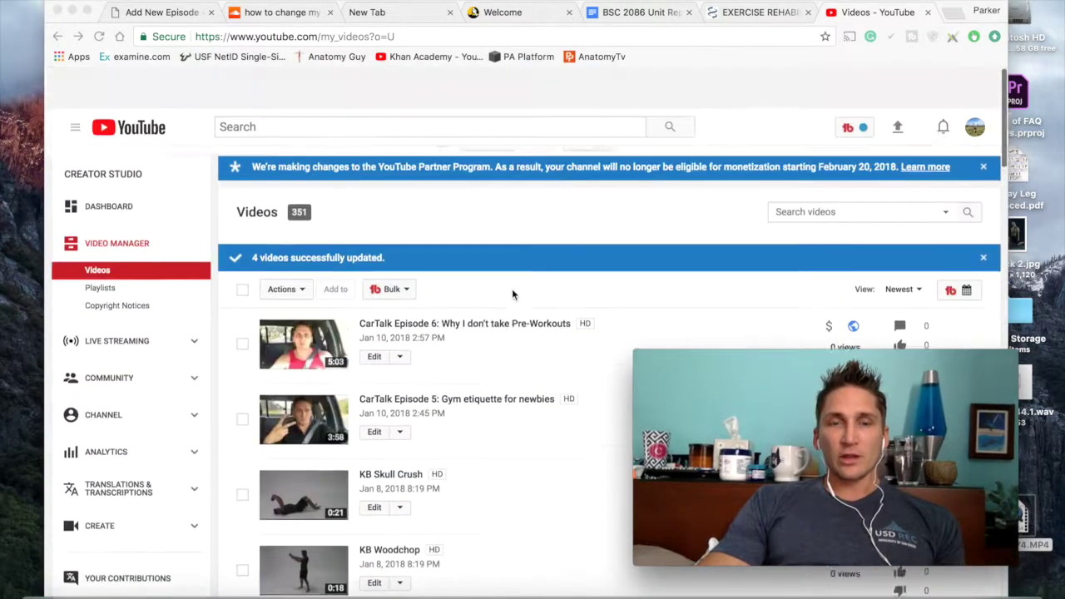
scroll(512, 292, down, 20)
scroll(512, 294, down, 5)
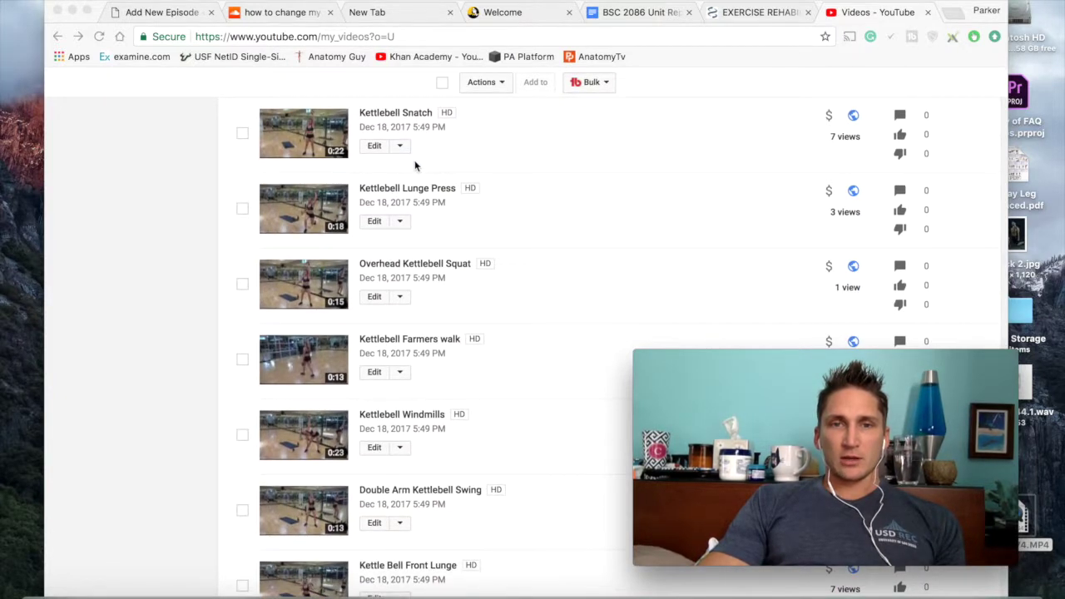
click(399, 191)
click(404, 192)
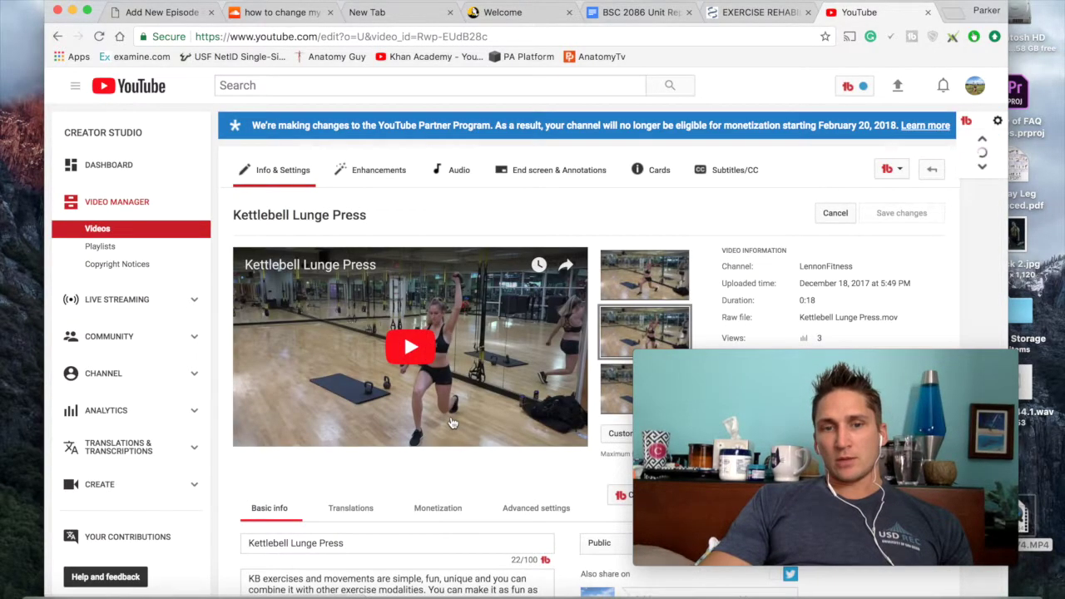
scroll(441, 375, down, 3)
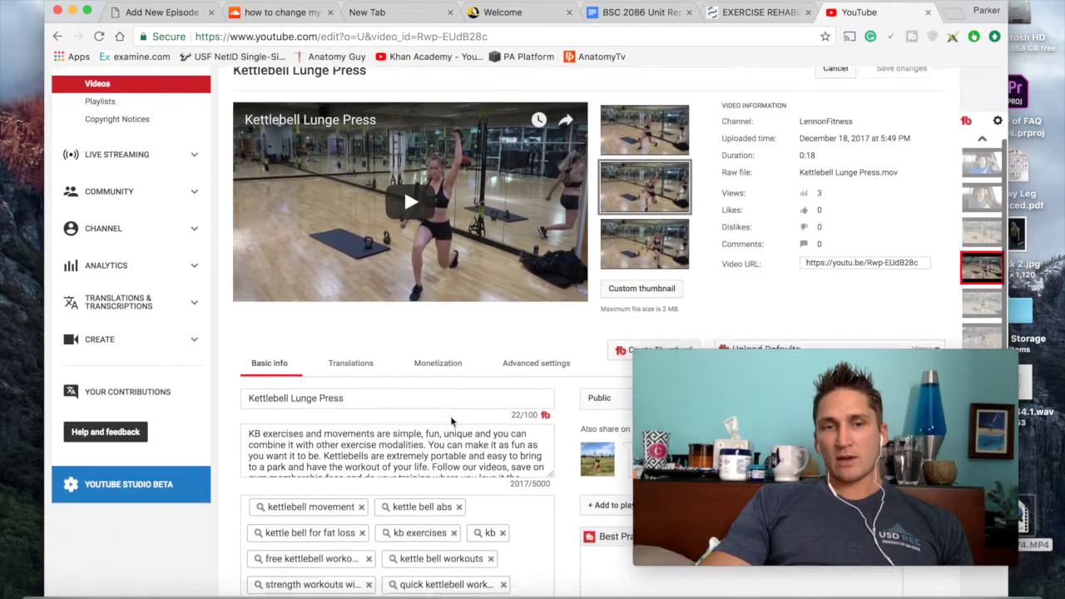
scroll(451, 422, down, 3)
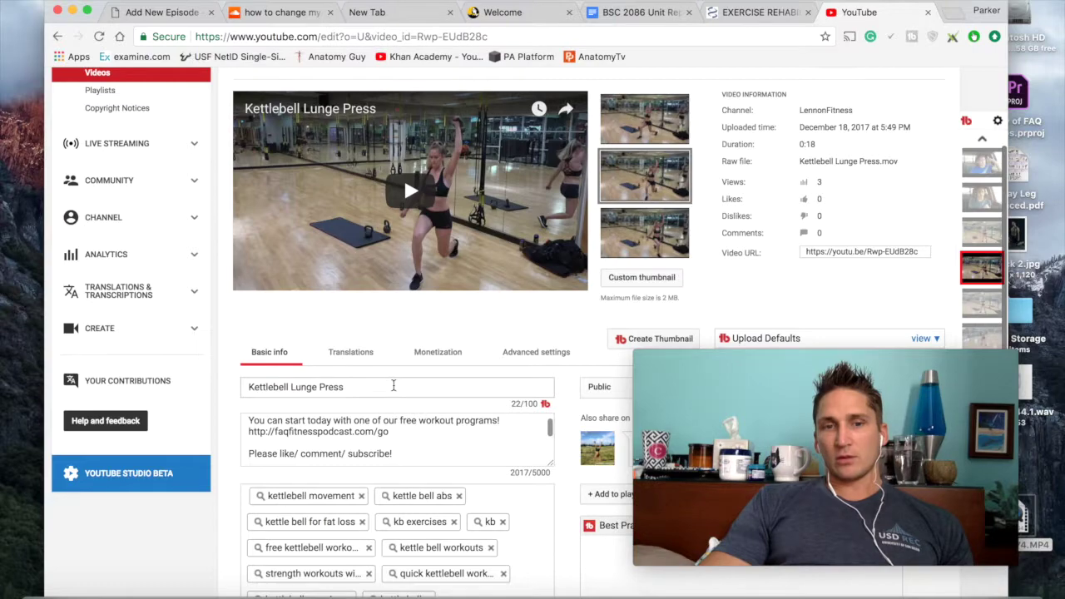
scroll(366, 432, down, 10)
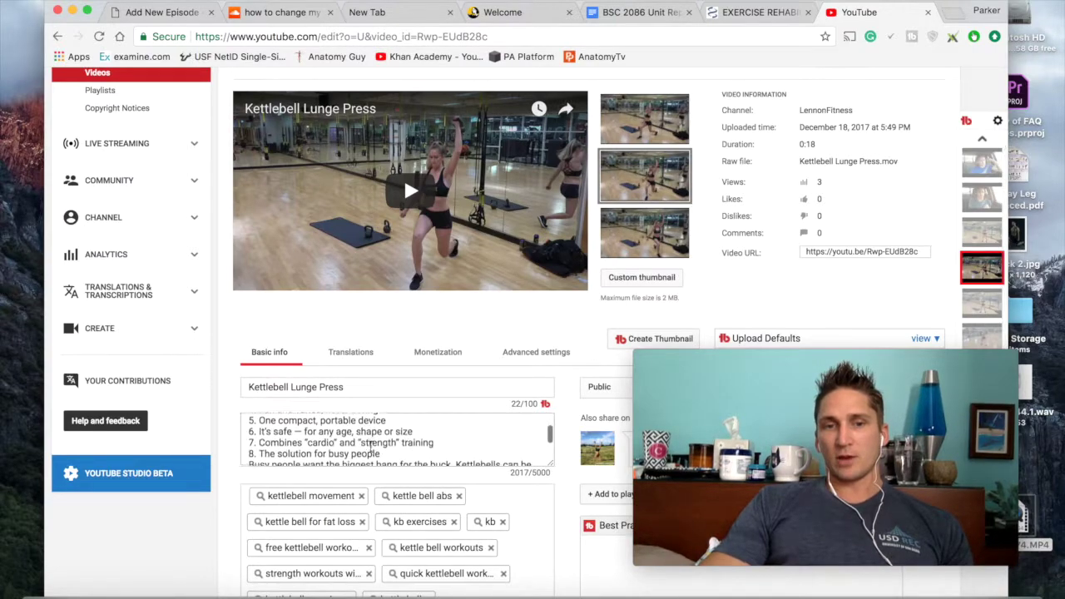
scroll(370, 449, down, 5)
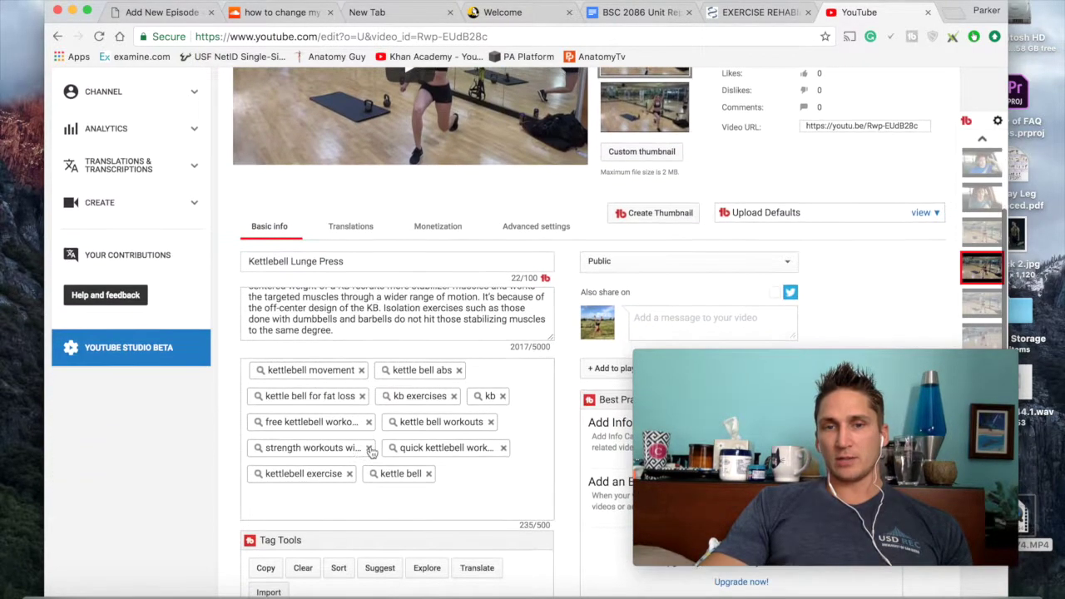